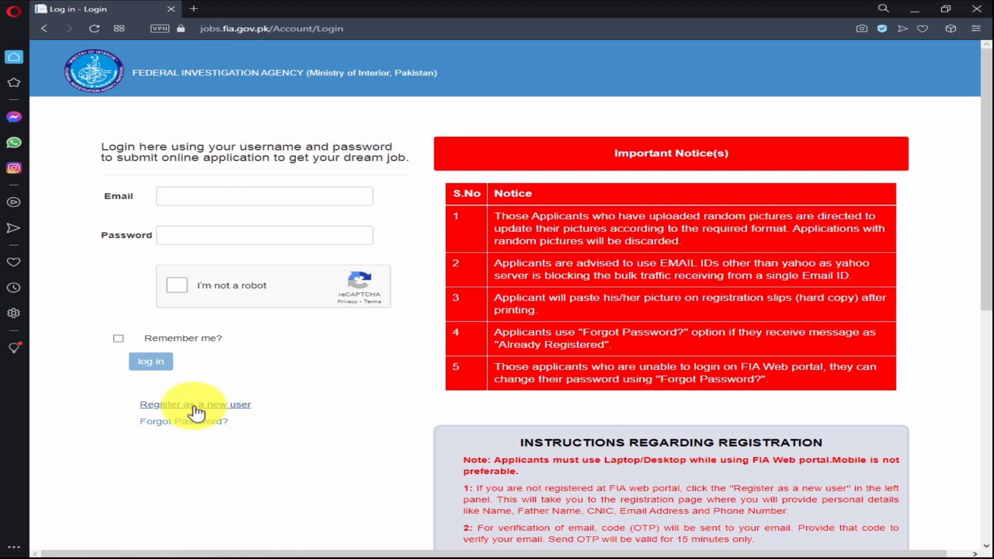
Open the new-user registration form and enter the applicant's first name, last name and father's name.
left_click(185, 405)
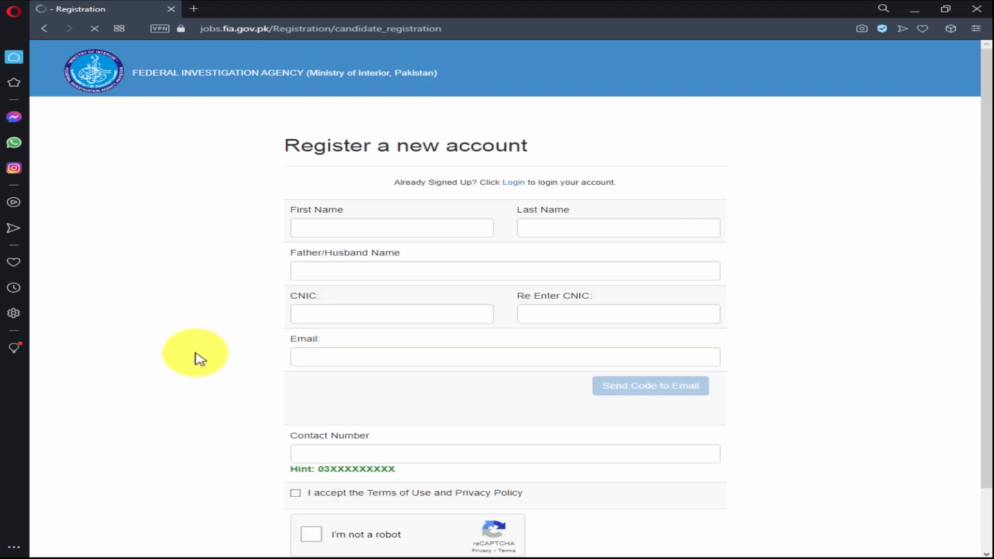
scroll(199, 358, "down", 1)
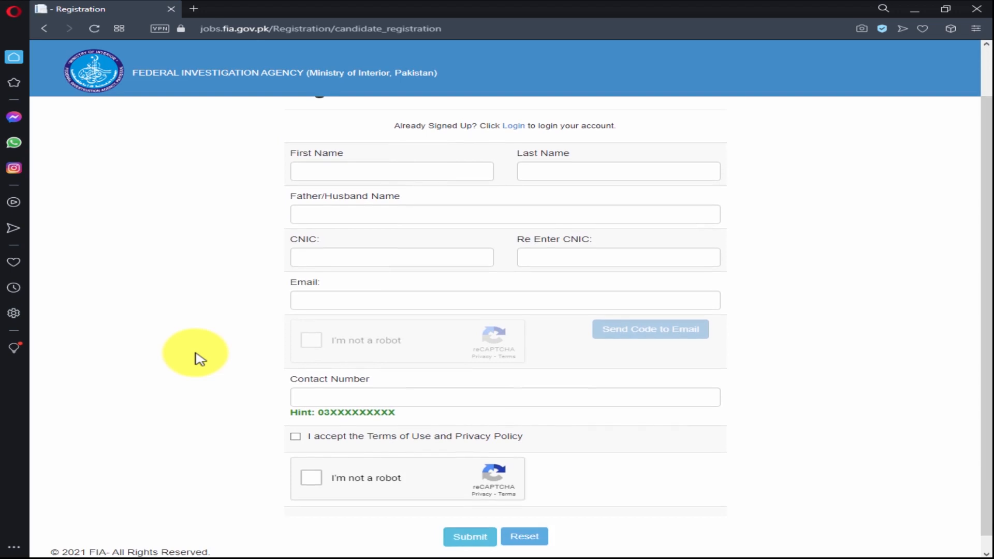
scroll(199, 359, "up", 1)
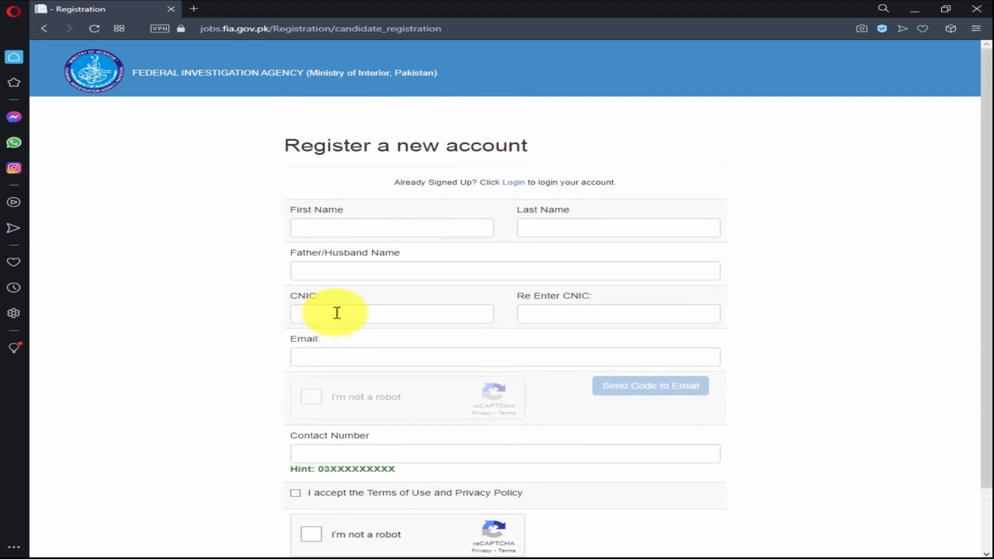
left_click(363, 230)
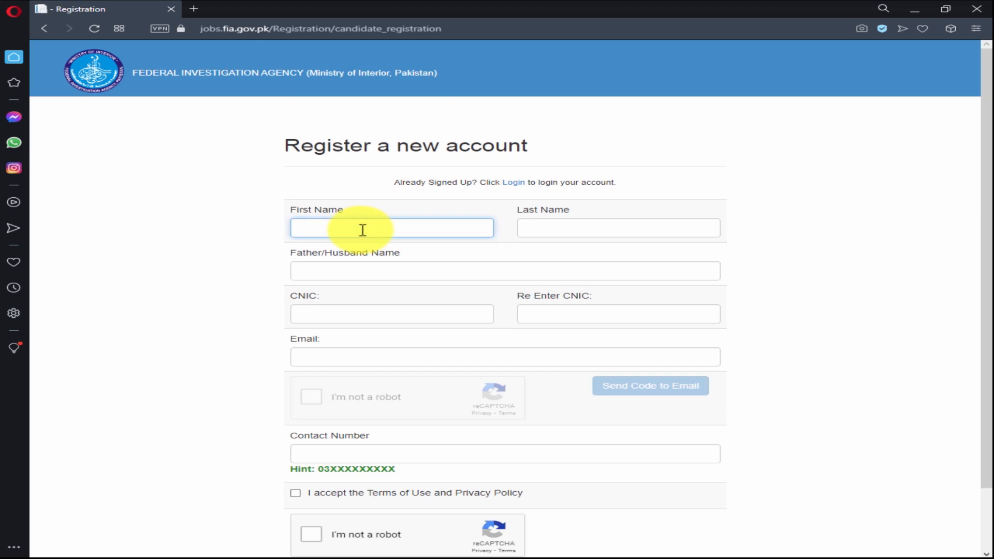
left_click(573, 231)
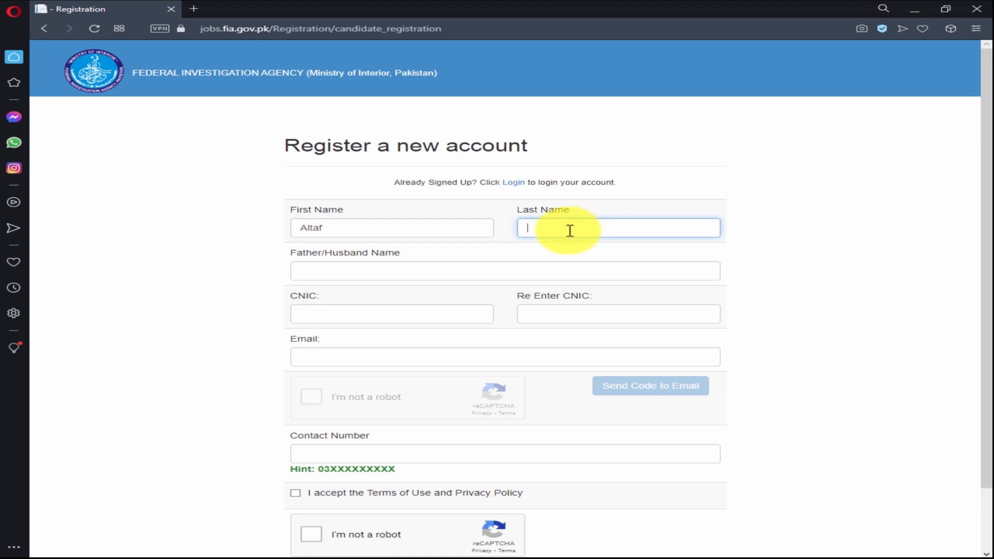
key("Tab")
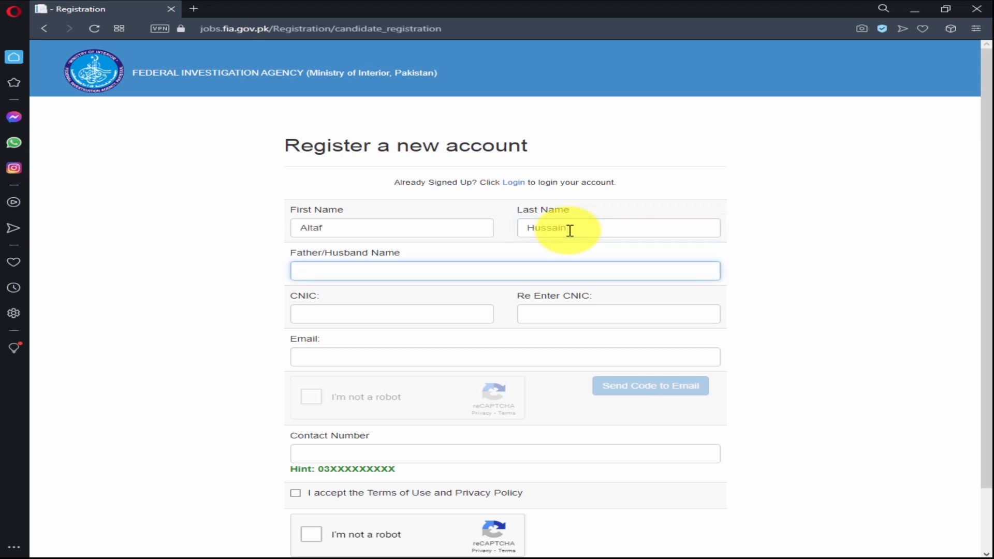
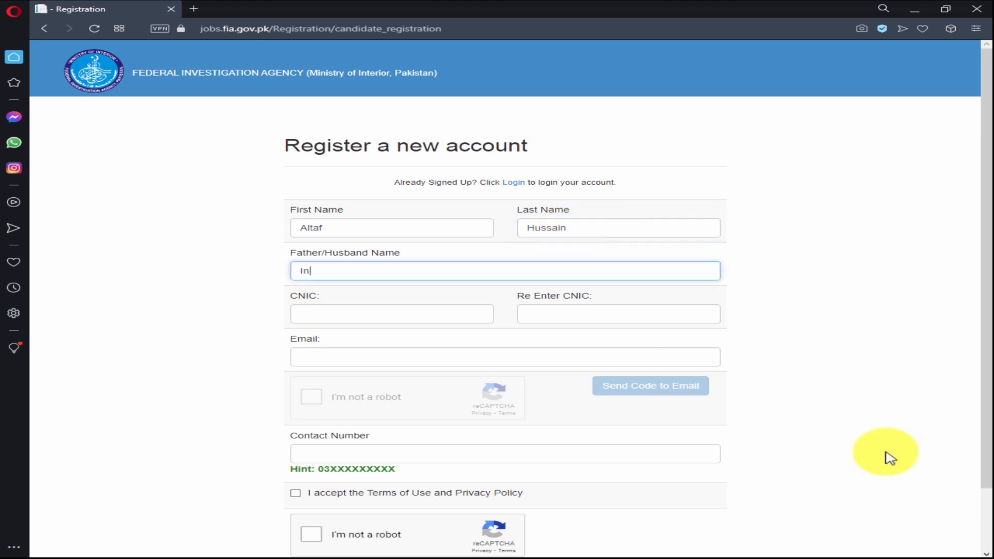
key("Tab")
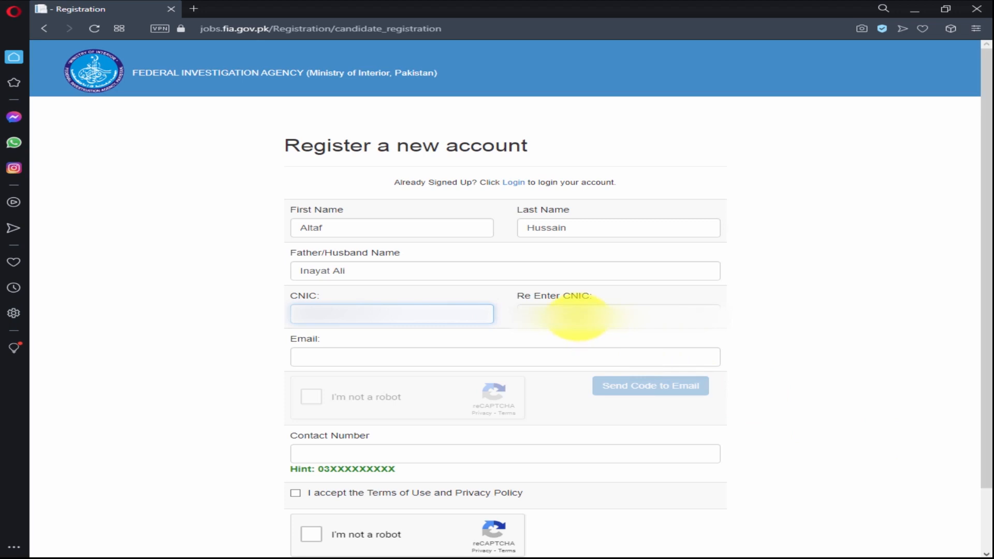
Re-enter the CNIC, fill in the e-mail address, and tick 'I'm not a robot' for the image challenge.
left_click(577, 315)
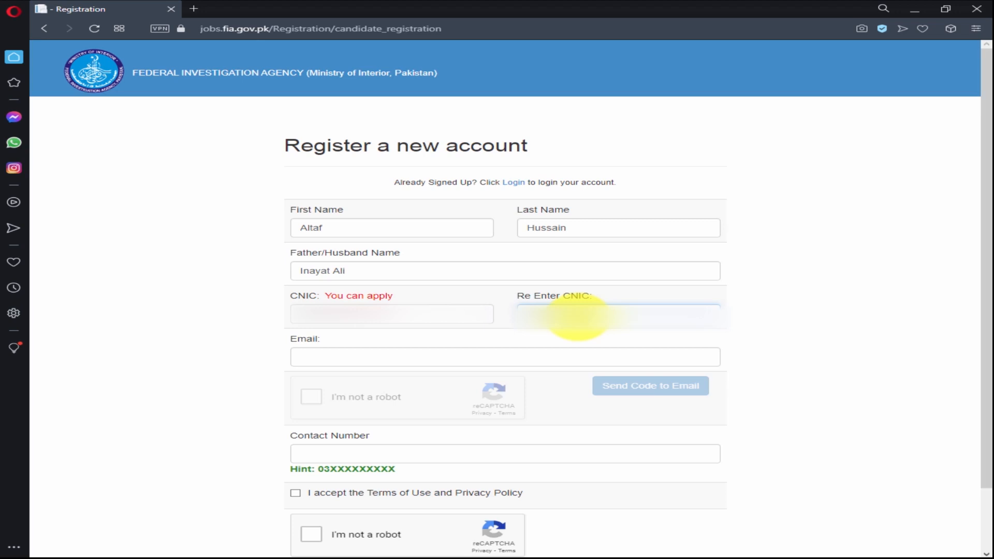
left_click(443, 357)
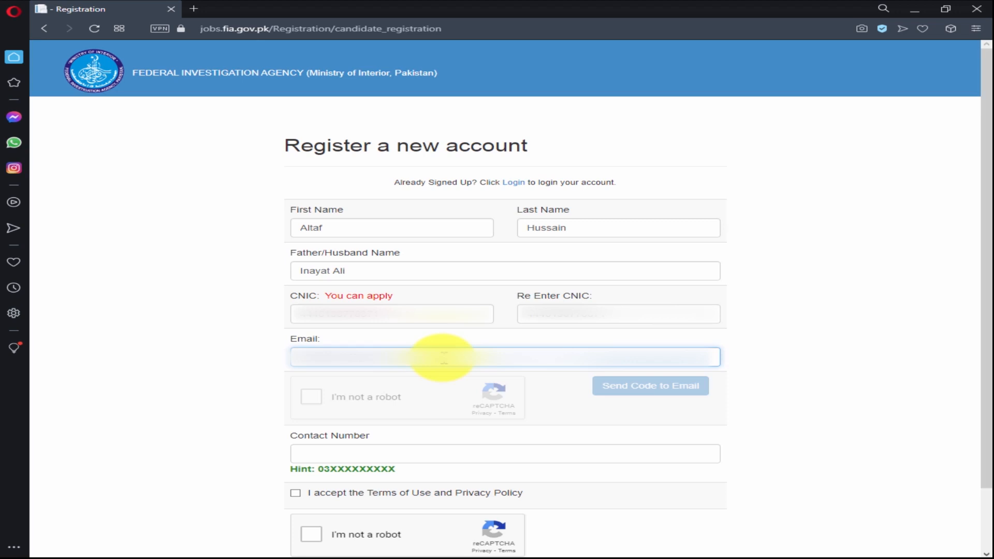
left_click(216, 413)
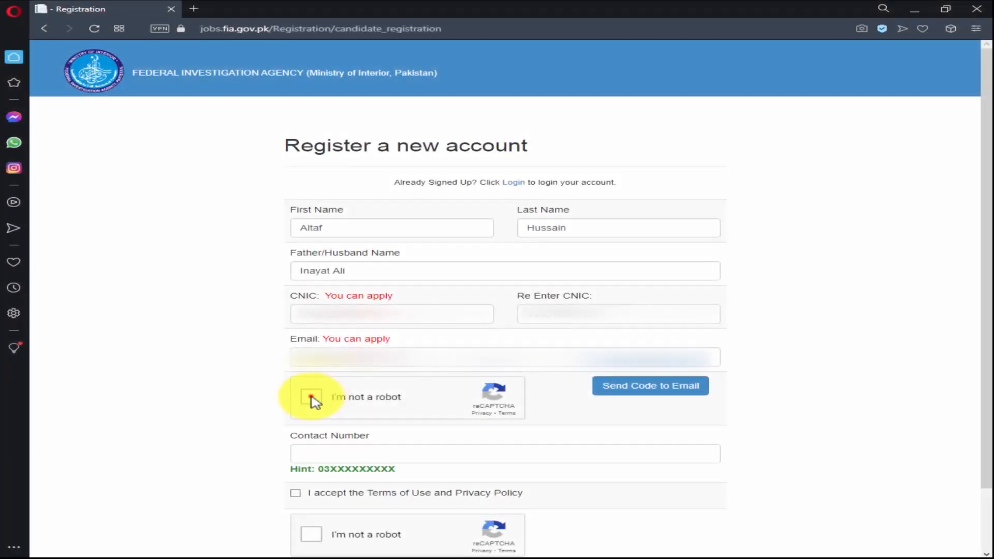
left_click(312, 397)
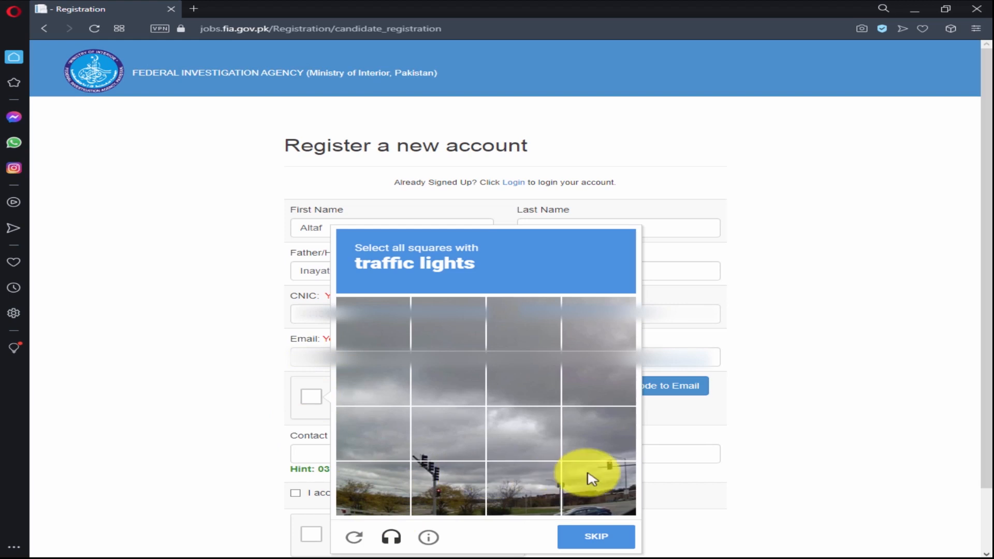
Pass the traffic-light image challenge, then send and verify the e-mail code.
left_click(614, 487)
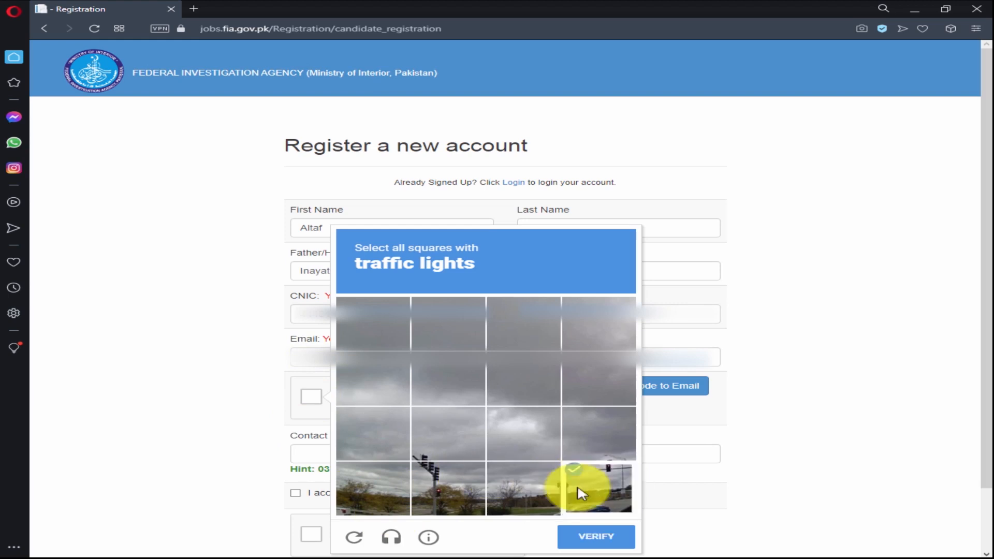
left_click(455, 493)
left_click(423, 452)
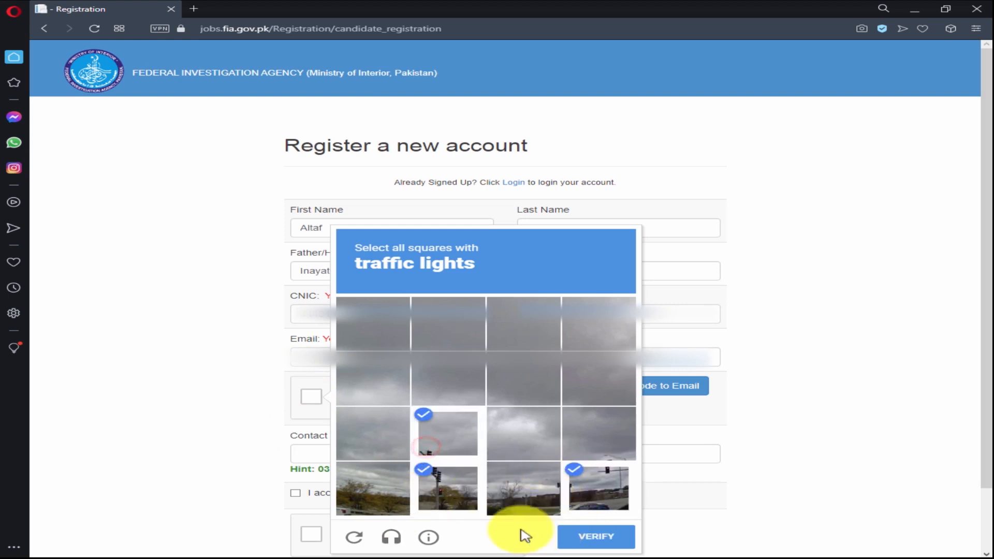
left_click(596, 542)
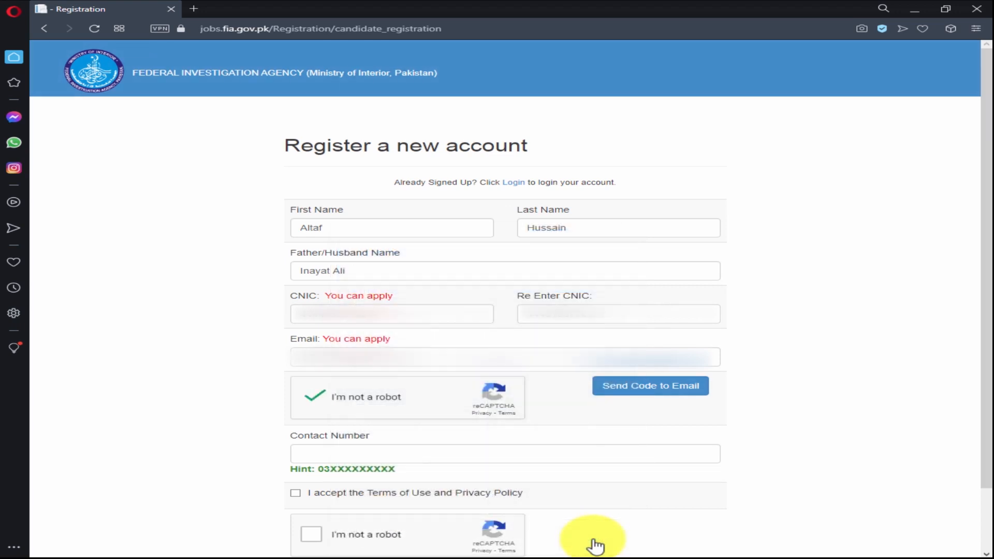
left_click(649, 388)
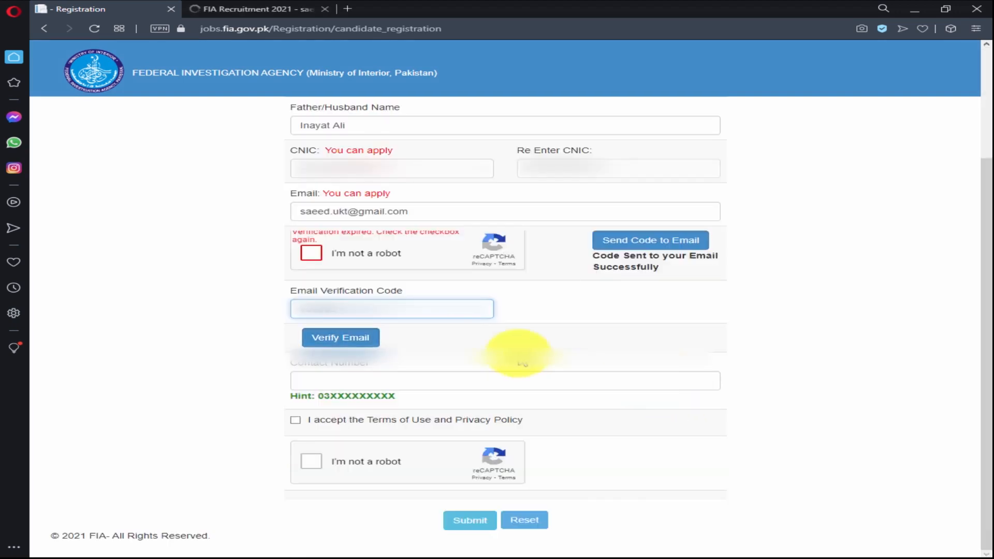
left_click(340, 337)
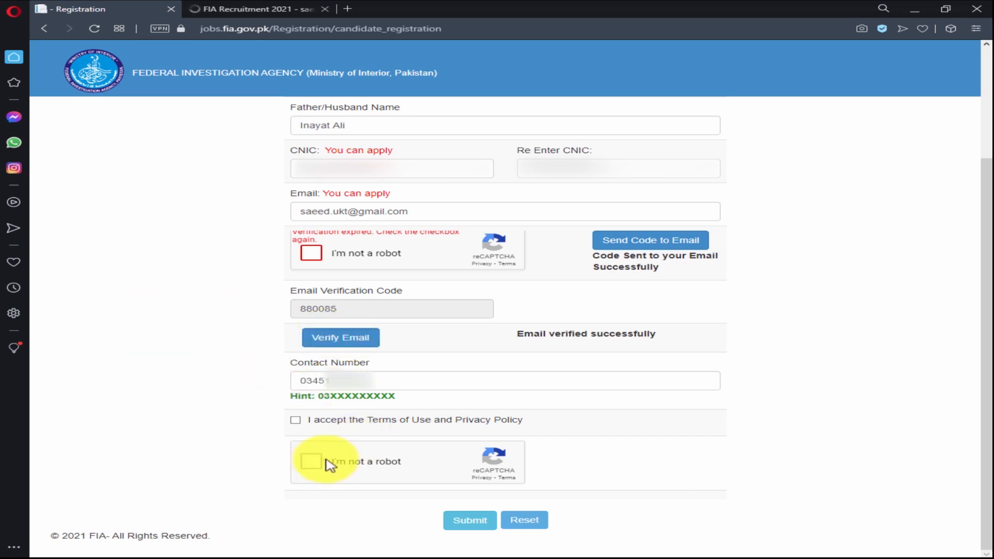
Accept the terms of use and privacy policy, pass the reCAPTCHA and submit the registration.
left_click(295, 422)
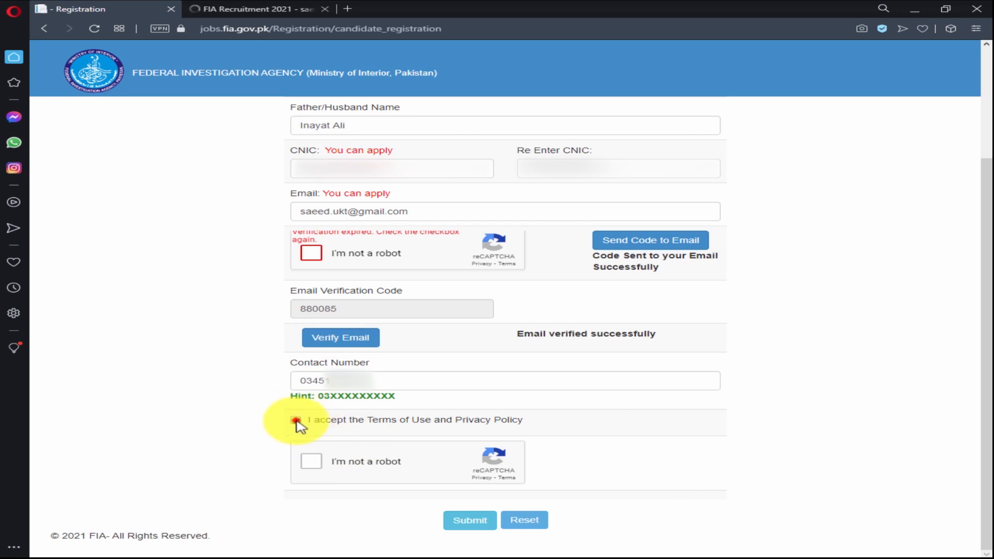
left_click(314, 461)
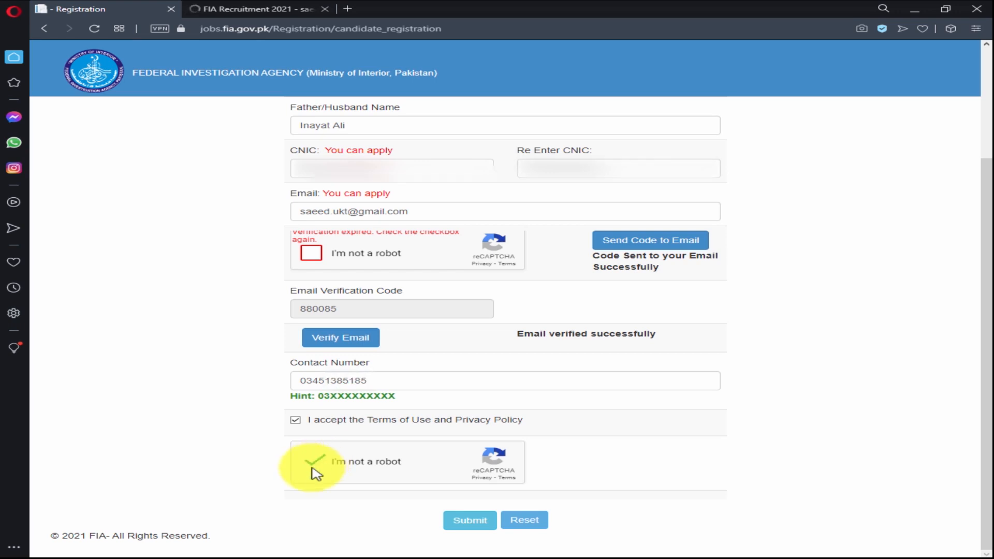
left_click(470, 521)
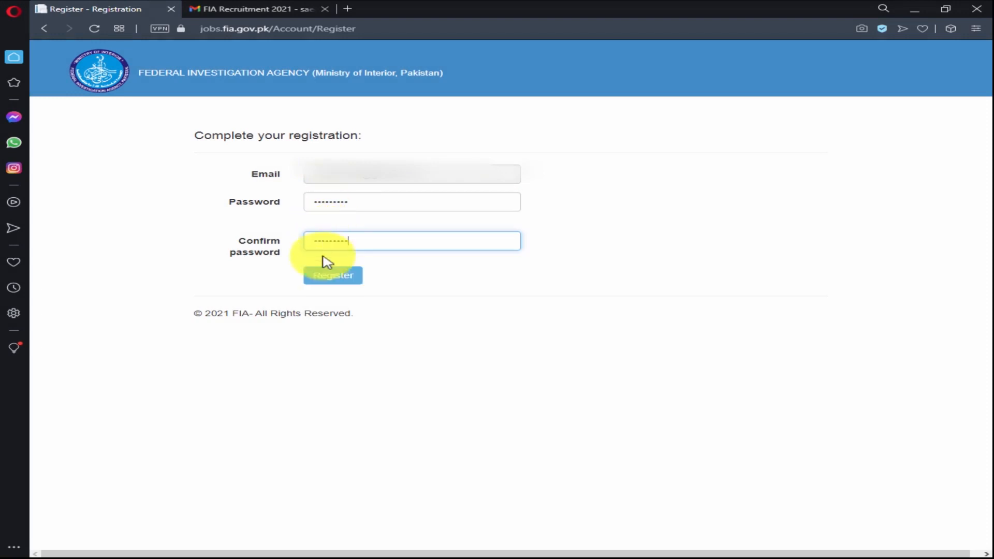
Finish registering with the new password, then log in with reCAPTCHA and Remember me ticked.
left_click(343, 283)
left_click(331, 279)
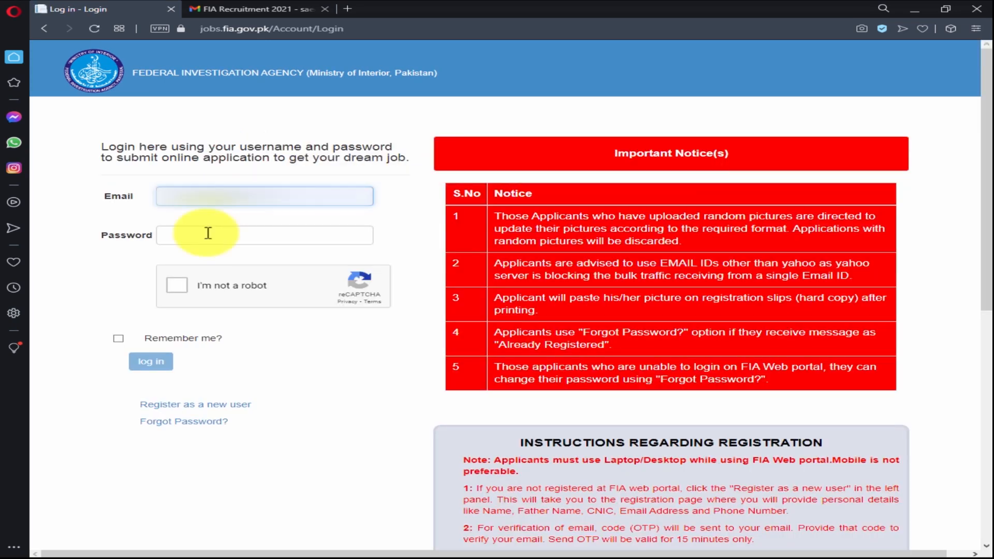
left_click(207, 231)
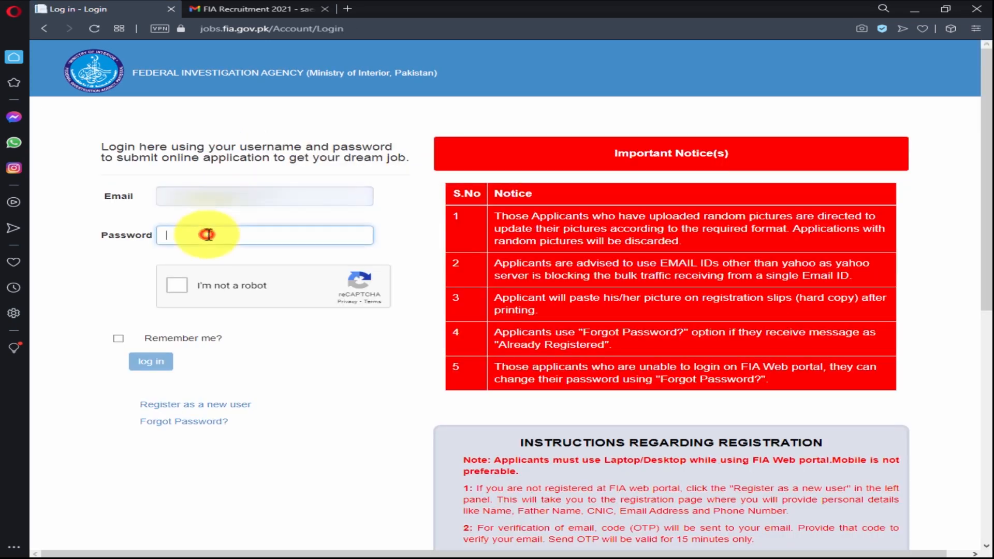
left_click(177, 286)
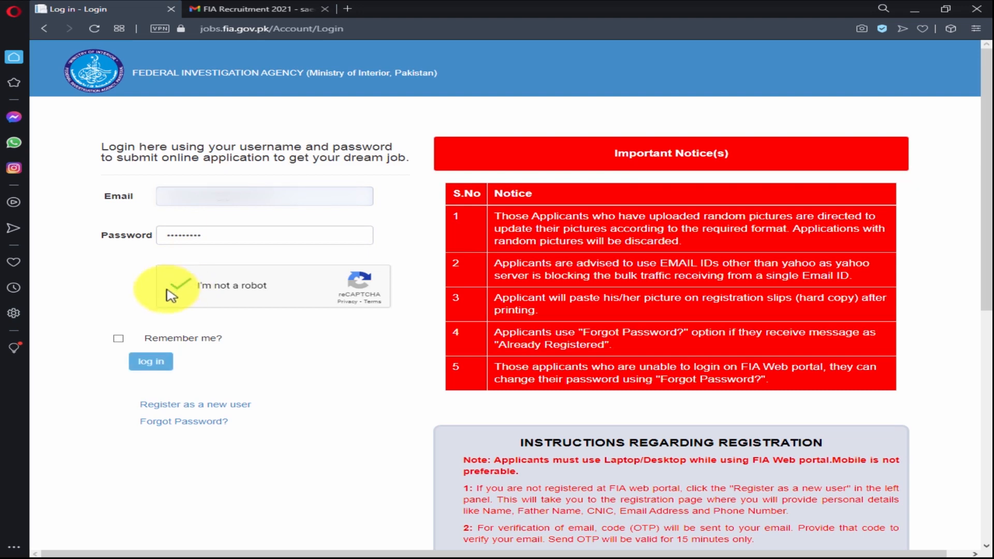
left_click(119, 340)
left_click(150, 364)
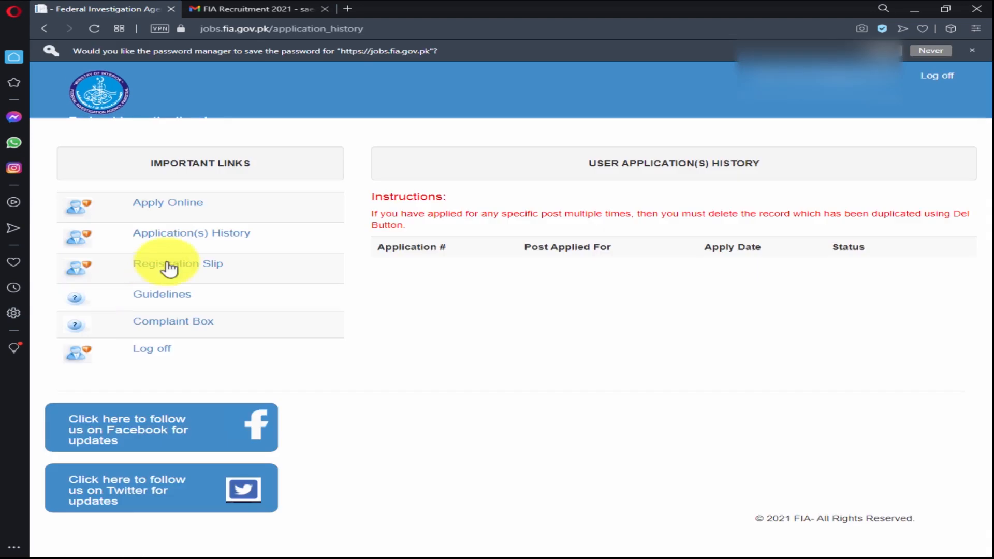
Start an online application and select Constable as the post applied for.
left_click(170, 204)
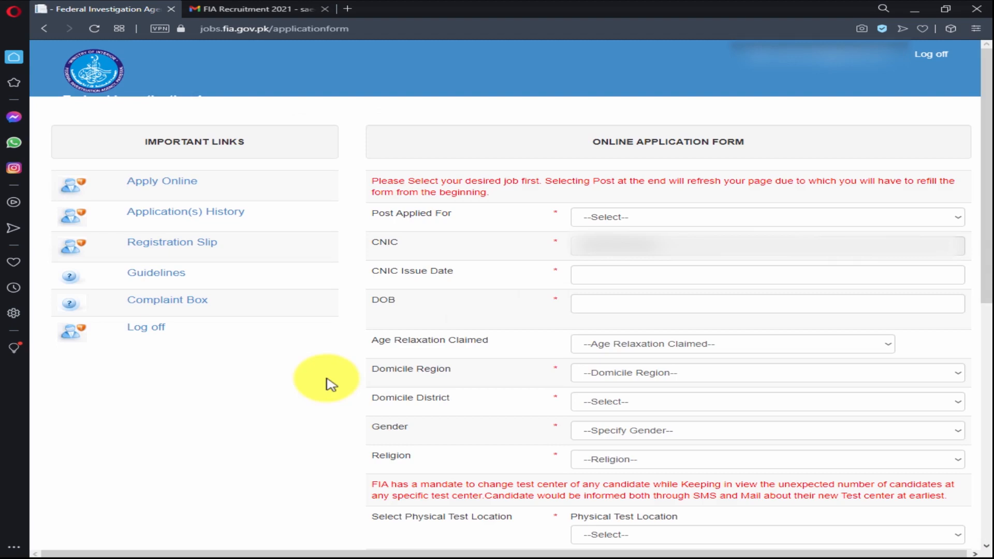
left_click(665, 220)
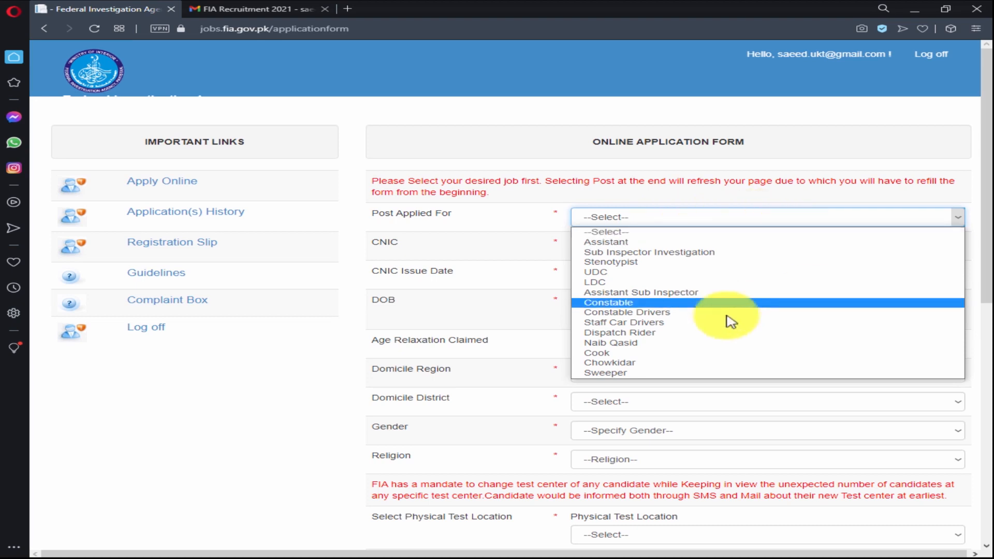
left_click(676, 305)
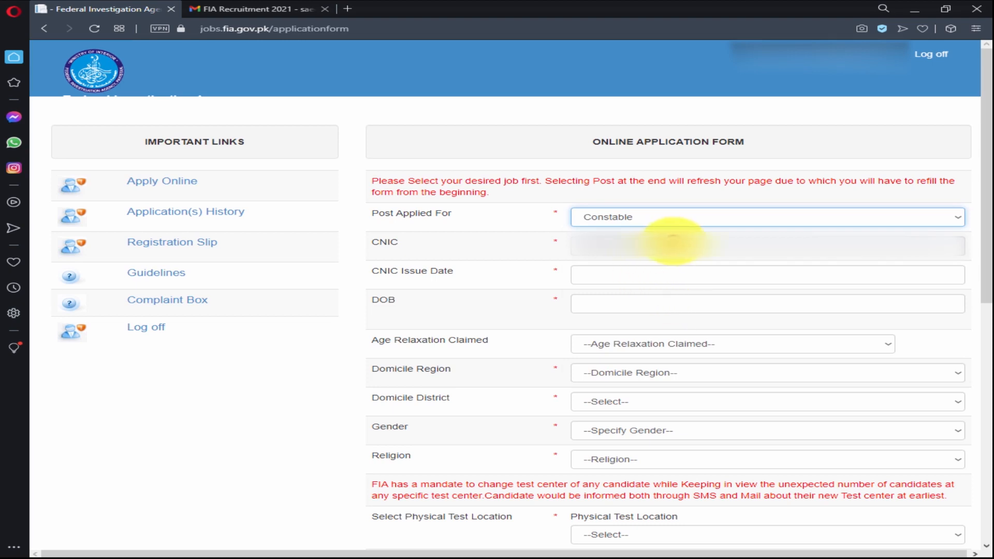
Pick 23 August 2017 in the CNIC Issue Date calendar.
left_click(605, 275)
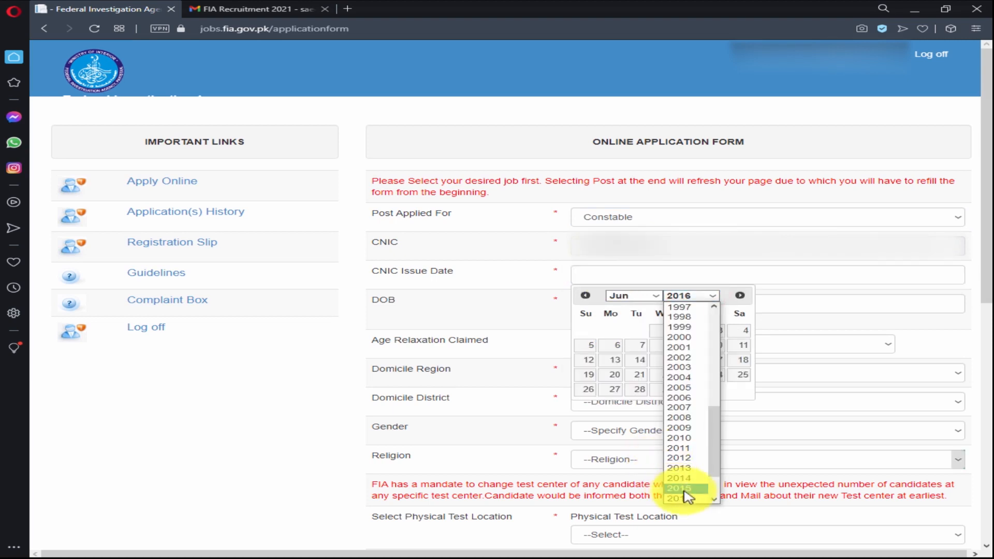
left_click(713, 500)
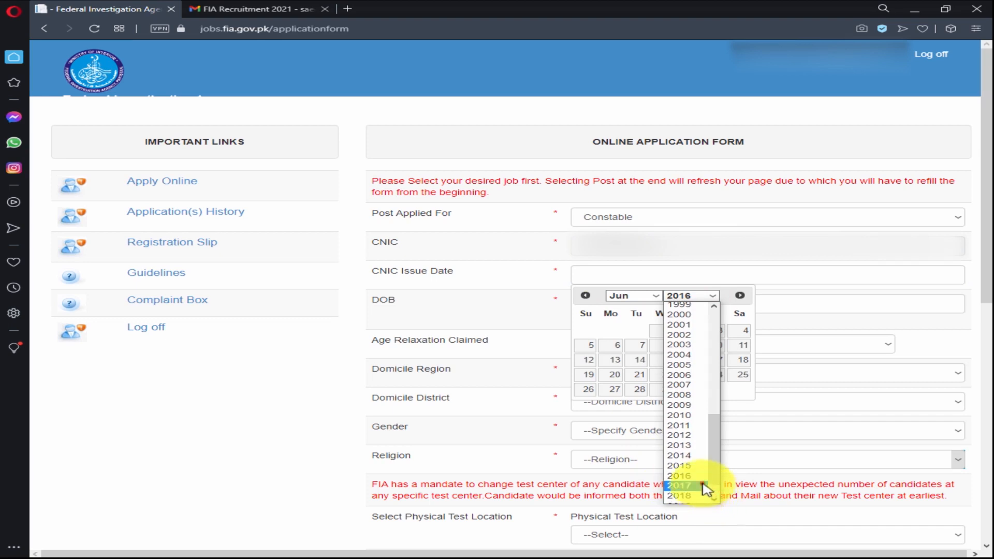
left_click(694, 486)
left_click(655, 298)
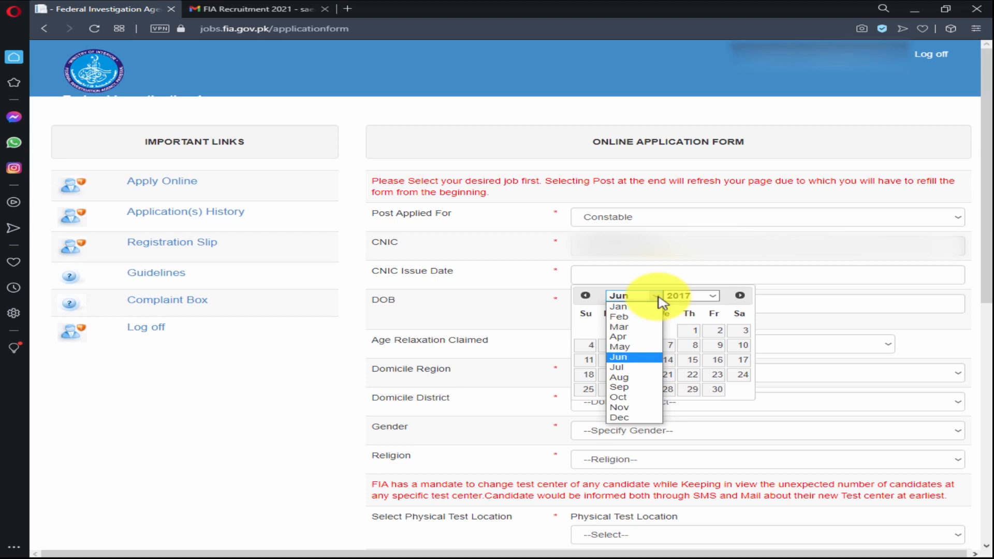
left_click(646, 378)
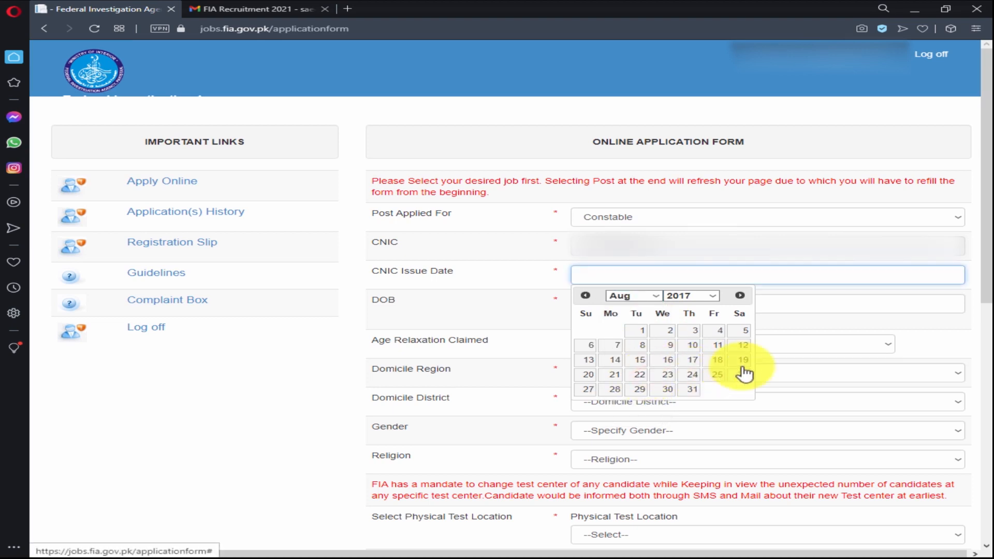
left_click(672, 376)
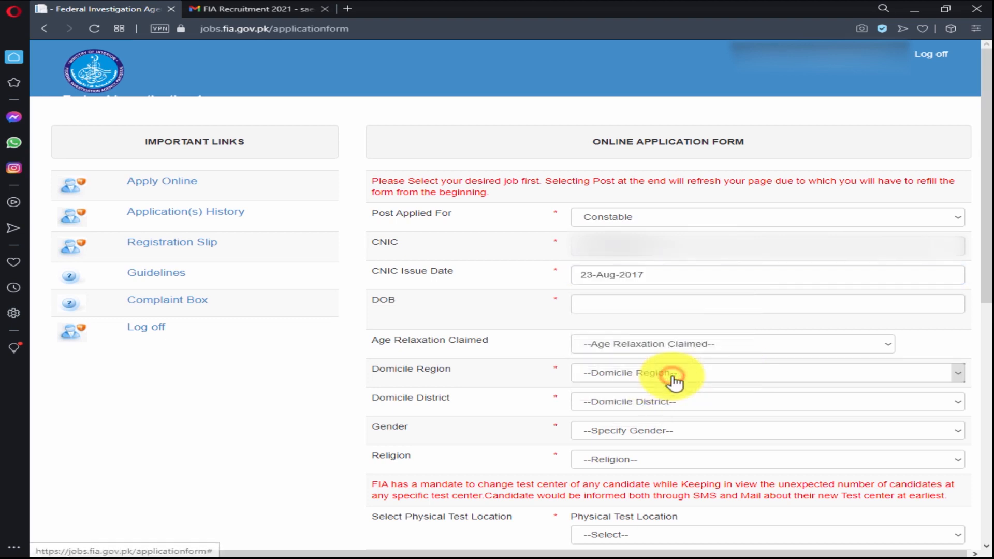
left_click(613, 308)
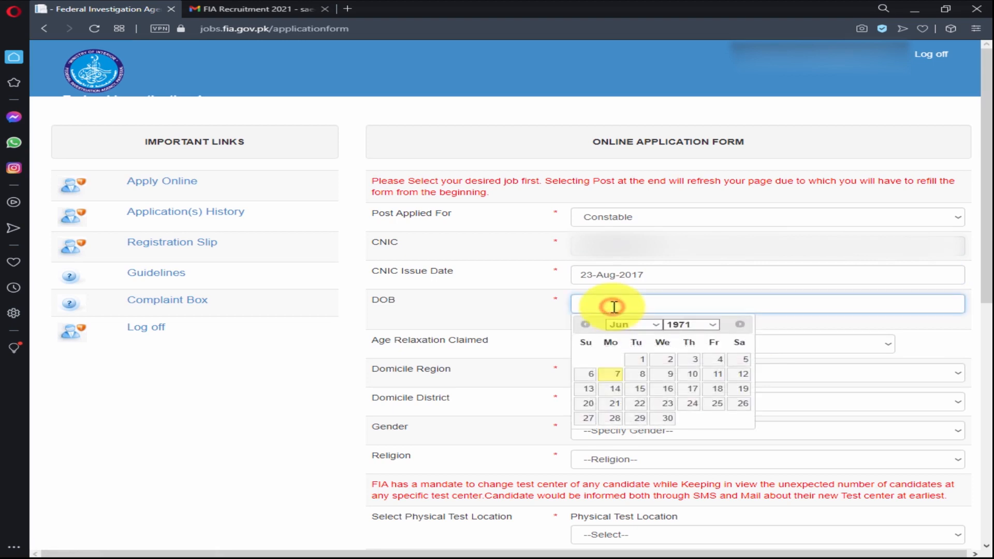
left_click(713, 326)
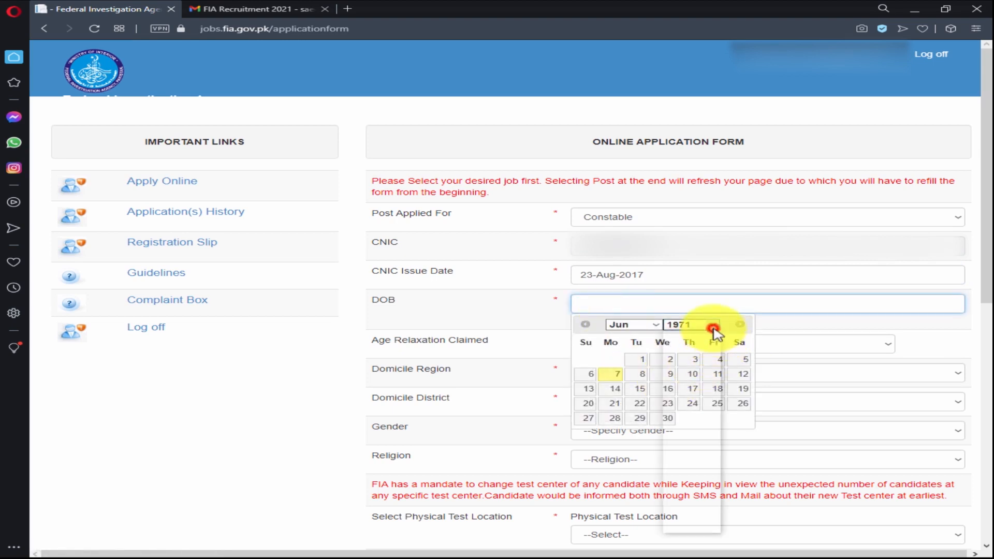
left_click_drag(715, 388, 704, 472)
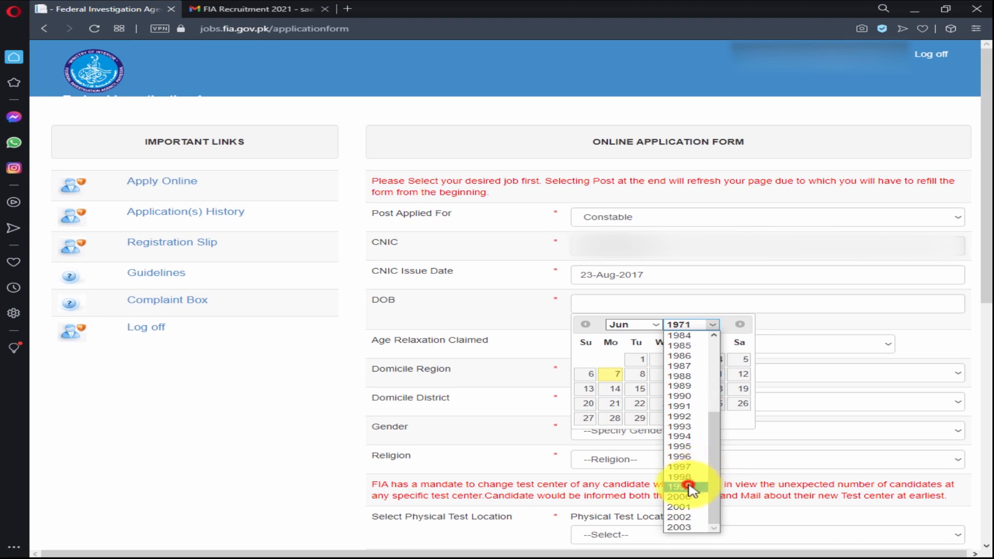
left_click(689, 486)
left_click(658, 325)
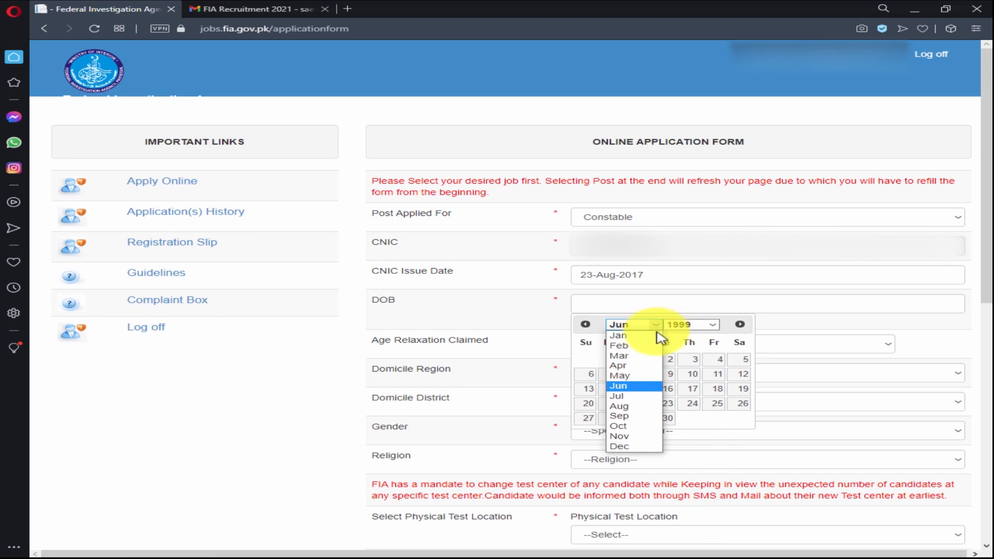
left_click(656, 337)
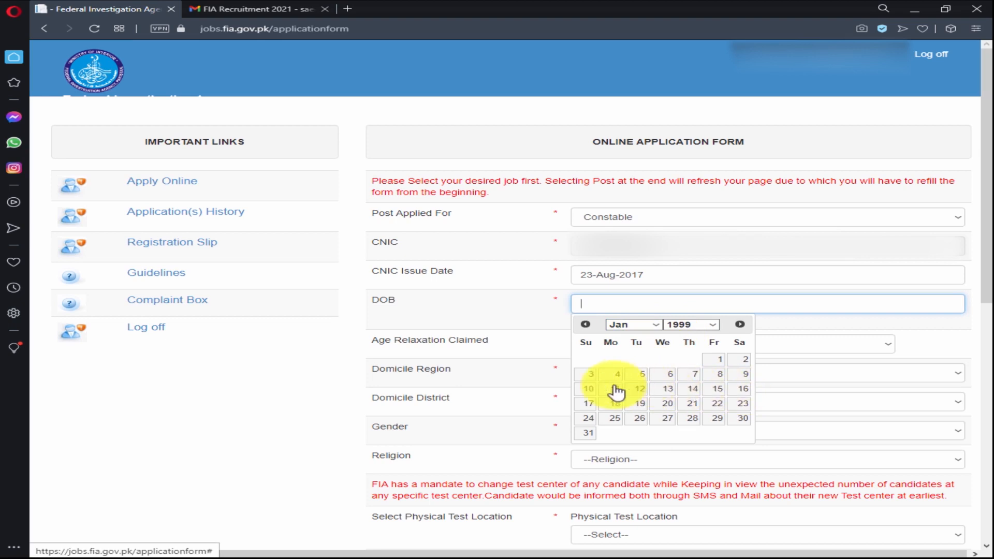
left_click(587, 388)
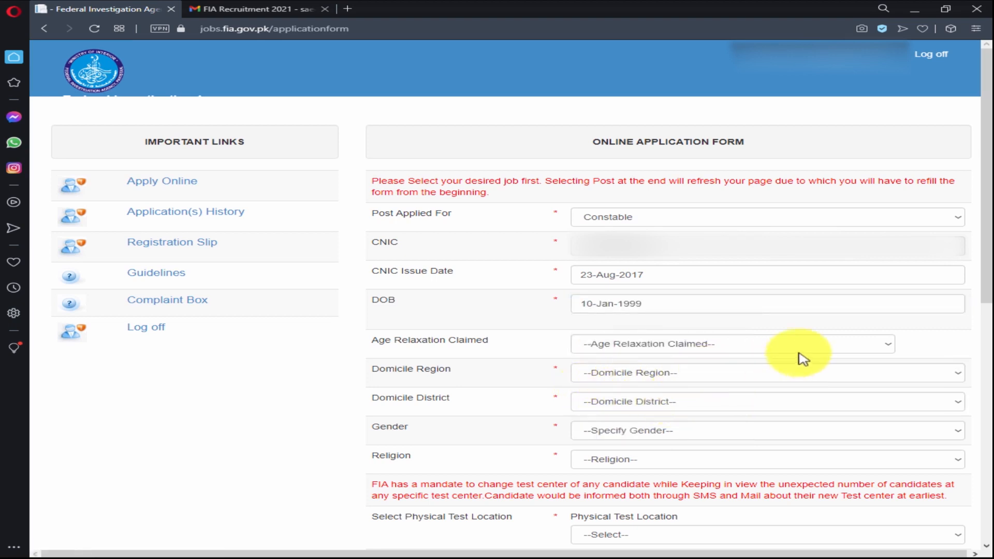
Leave Age Relaxation Claimed without any option selected.
left_click(888, 348)
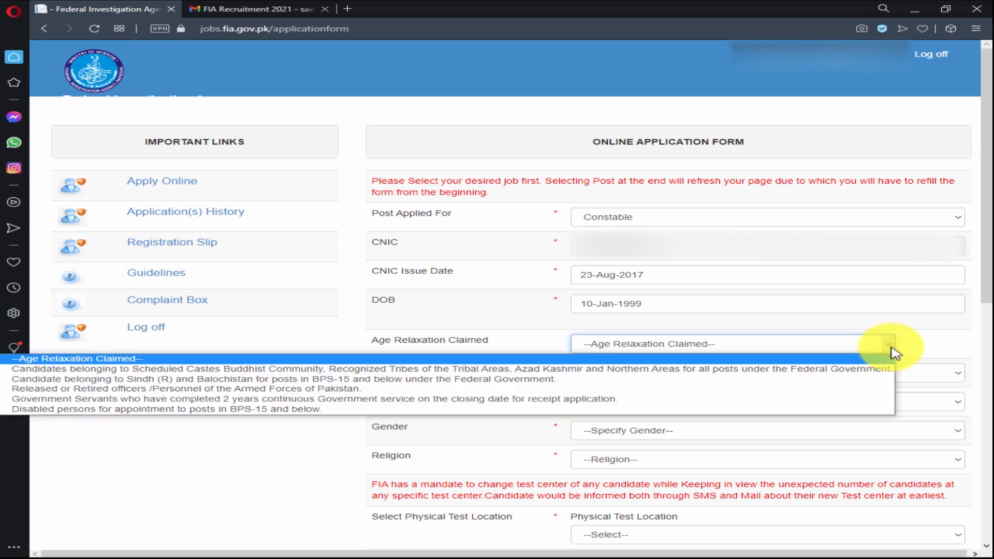
left_click(892, 348)
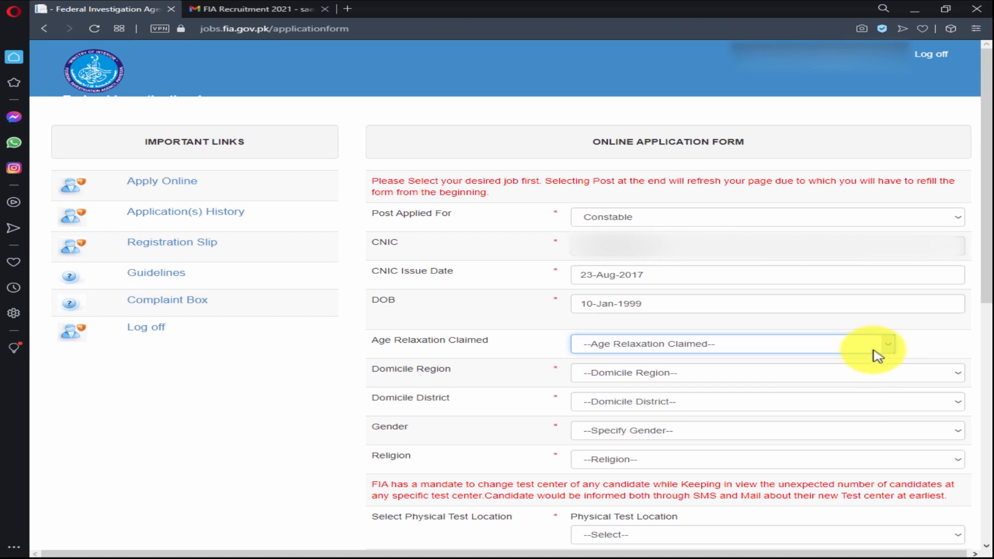
left_click(959, 374)
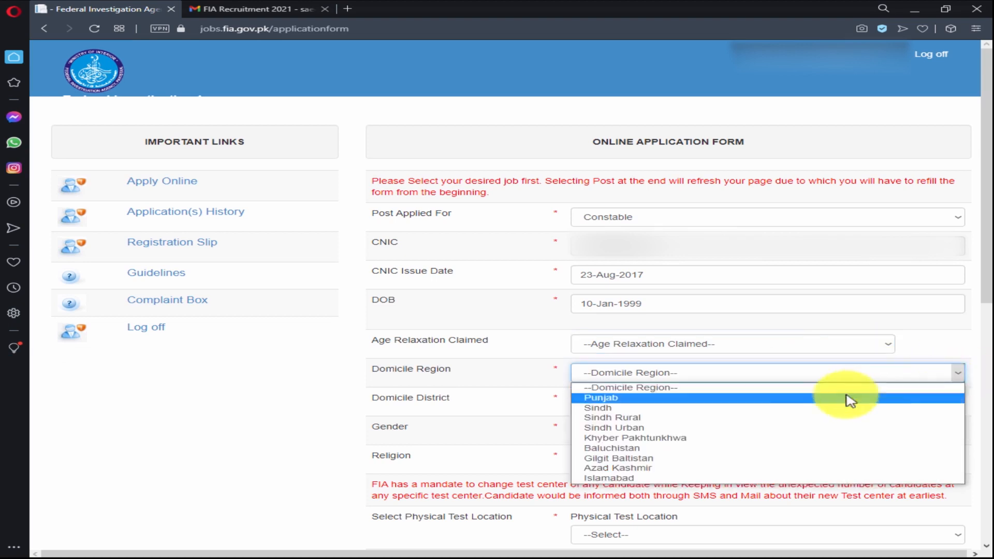
Set domicile region to Sindh Rural and domicile district to Tharparkar.
left_click(730, 420)
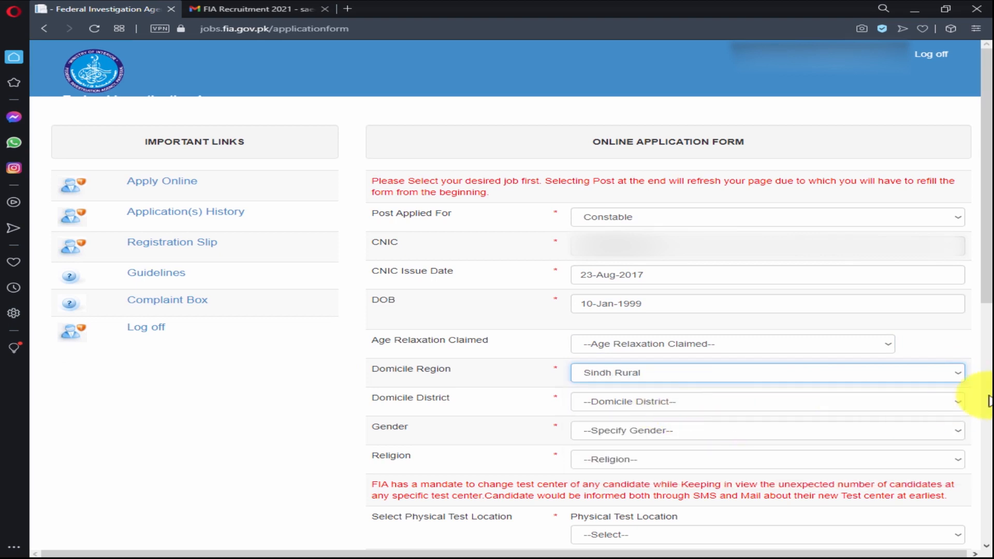
left_click(955, 408)
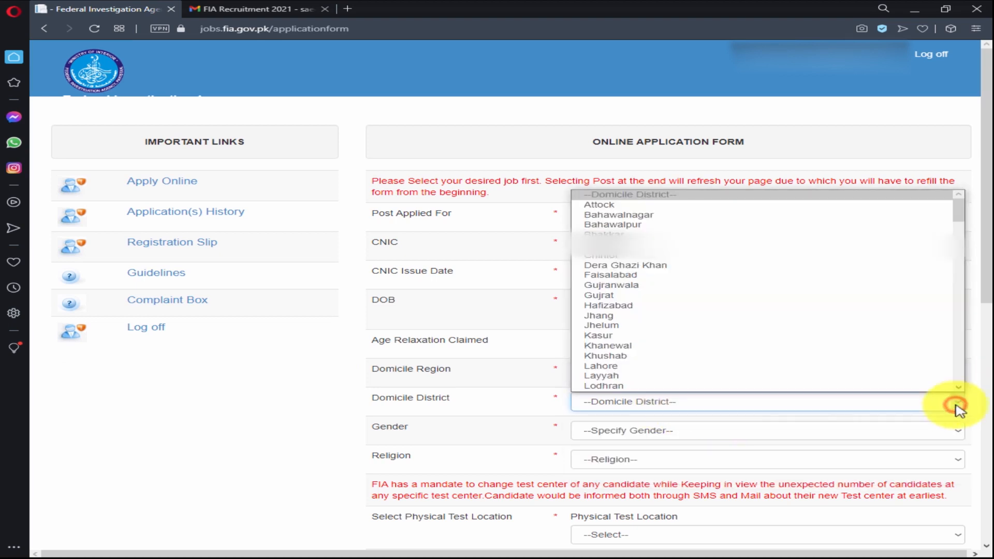
type("th")
key("Down")
key("Down")
key("Down")
key("Down")
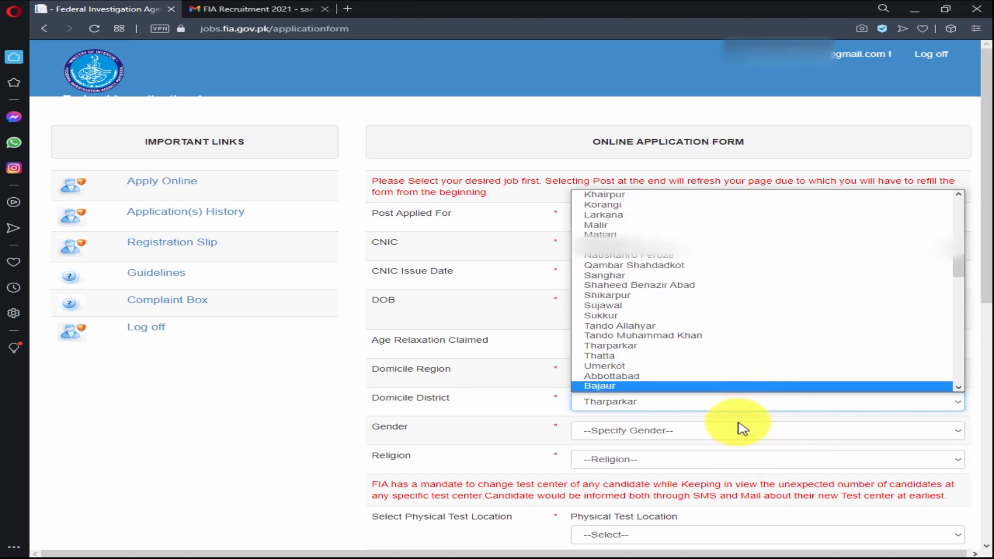
left_click(632, 405)
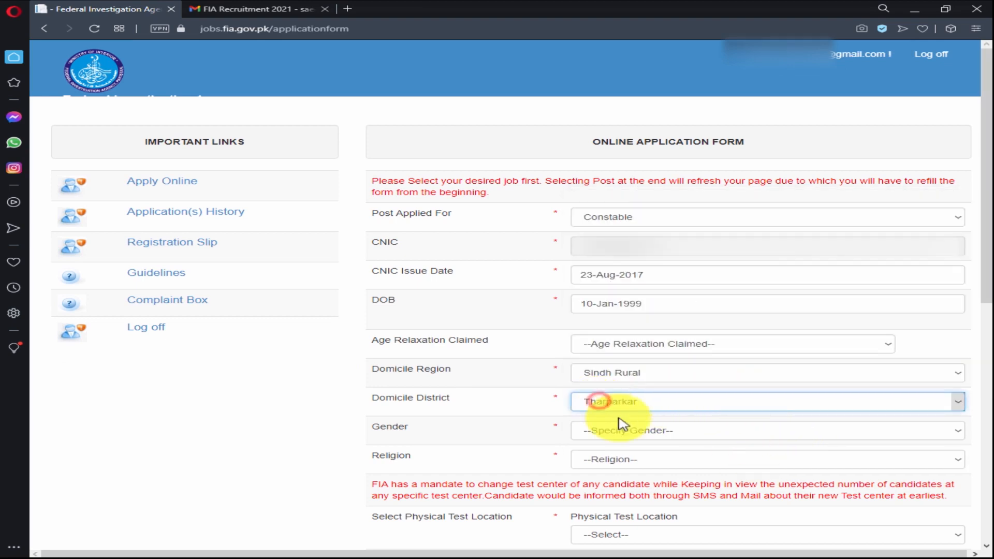
Choose Male as gender and Muslim as religion.
left_click(672, 432)
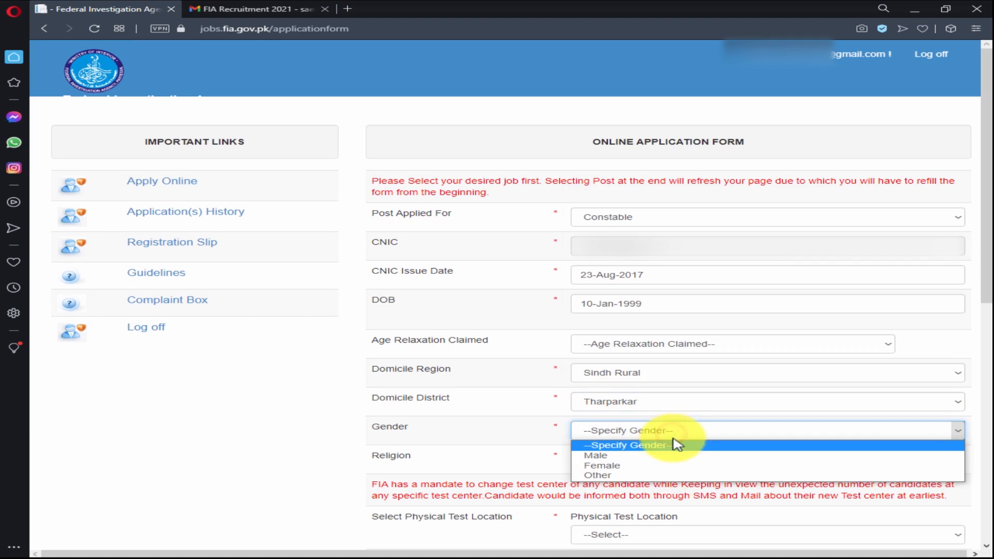
left_click(672, 457)
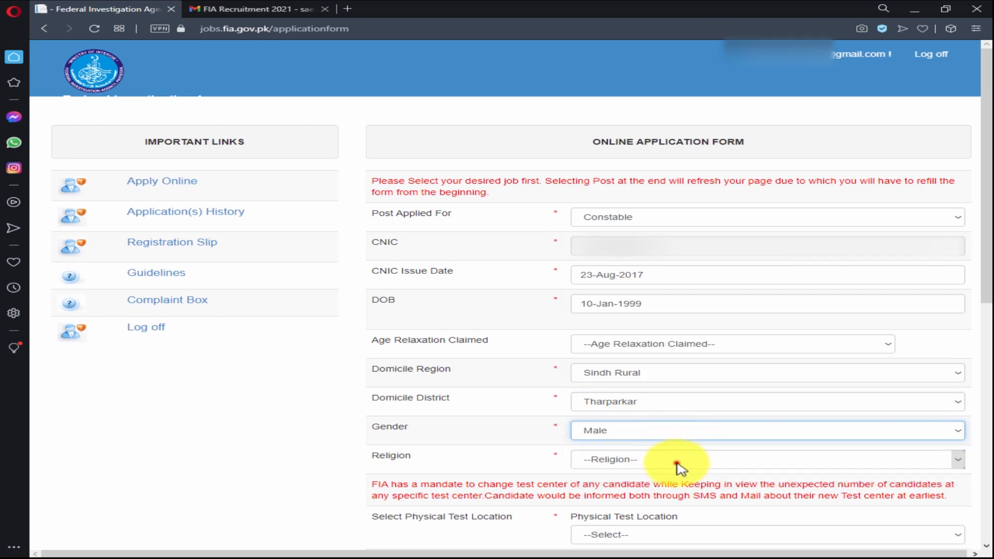
left_click(676, 461)
left_click(669, 484)
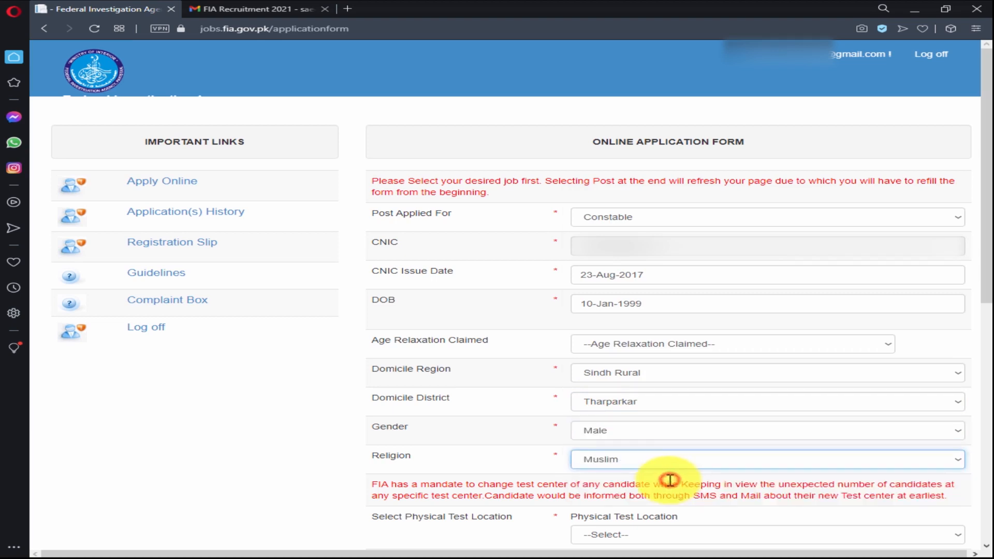
scroll(694, 476, "down", 3)
left_click(677, 408)
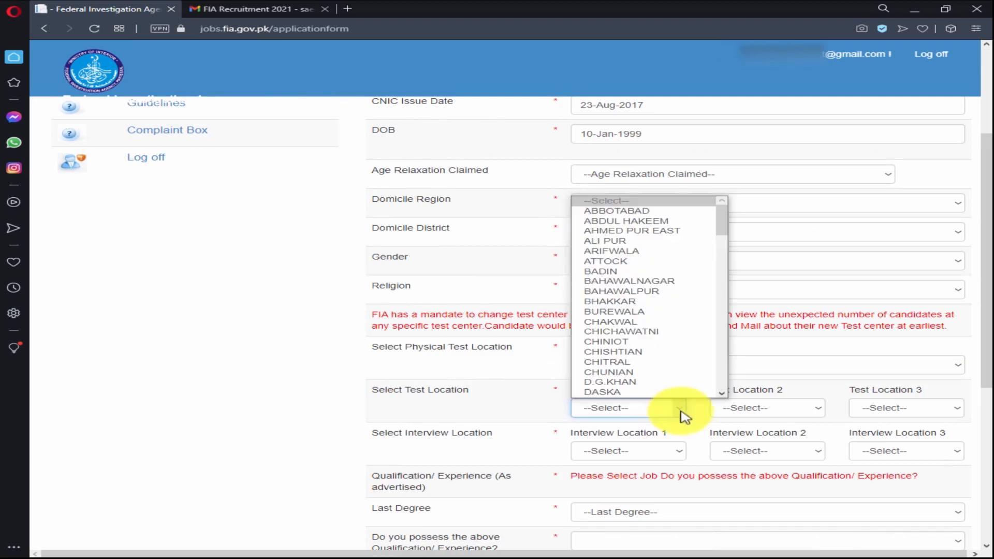
Choose HYDERABAD, MIRPUR KHAS and KARACHI as test locations 1, 2 and 3.
key("h")
key("y")
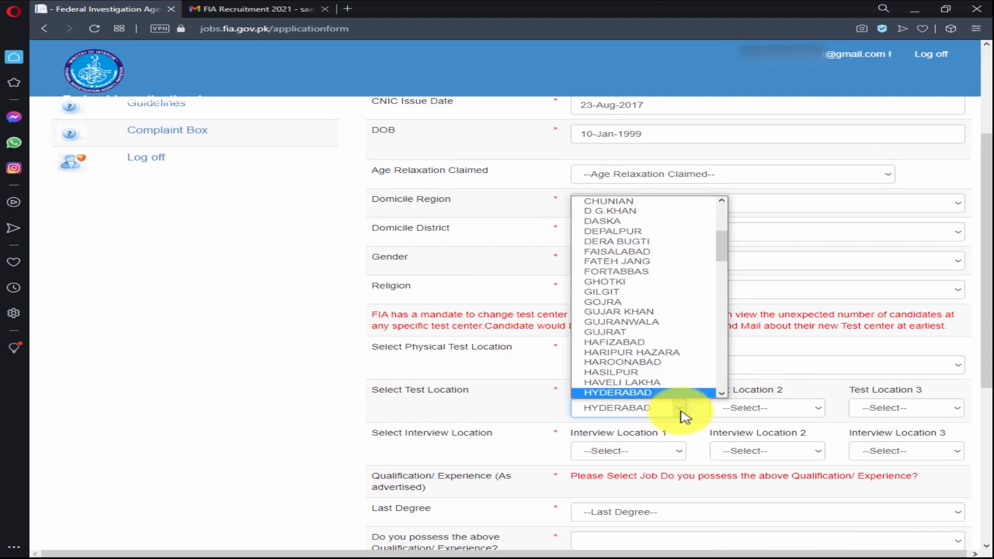
key("Return")
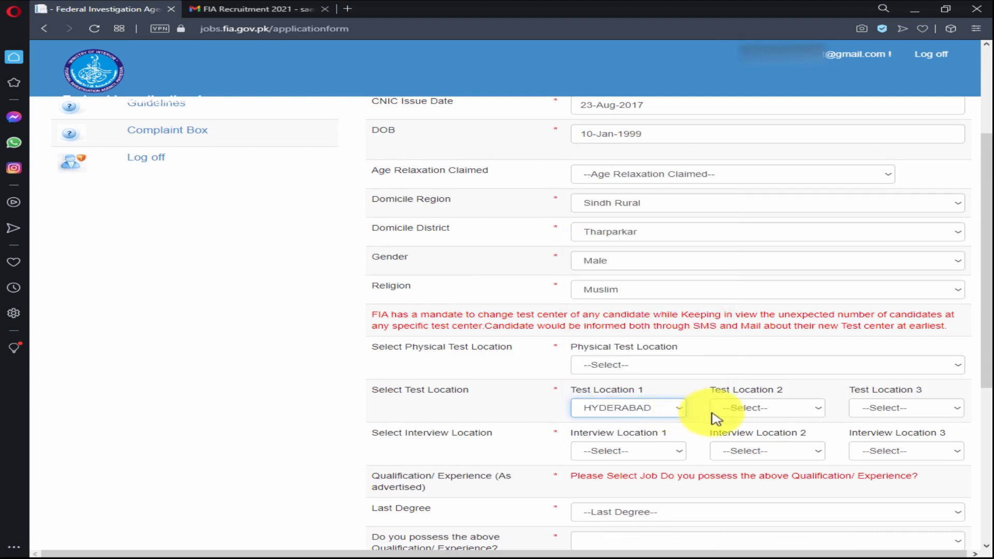
left_click(824, 409)
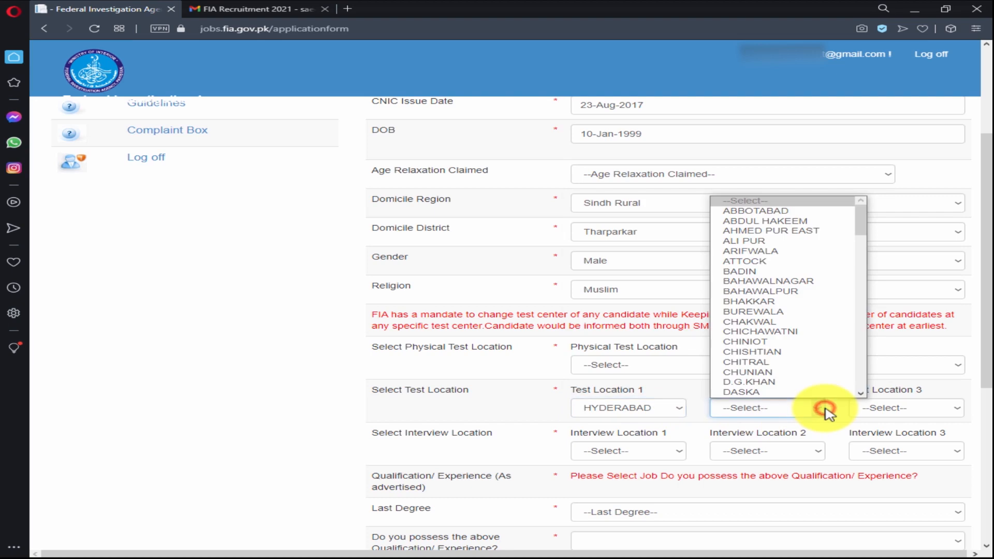
type("mirpur khas")
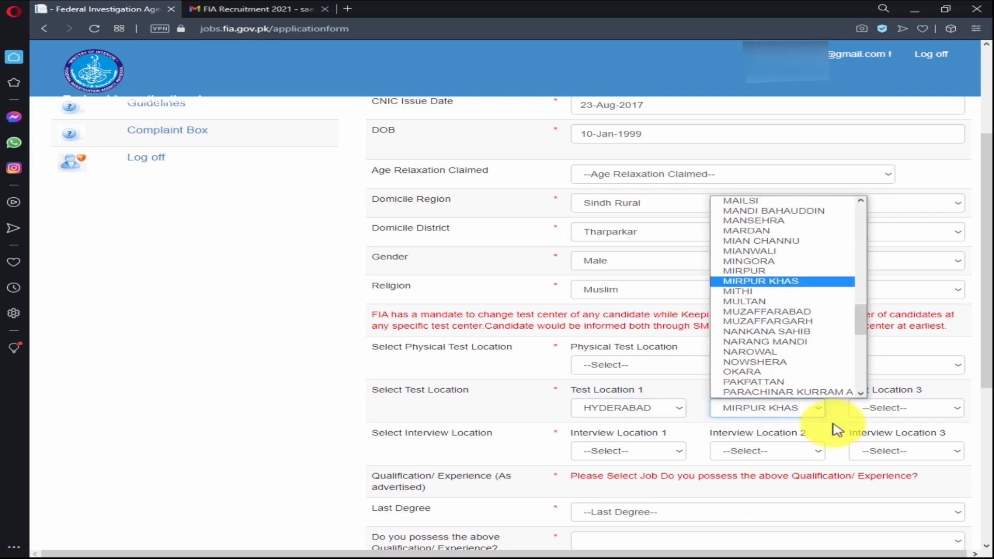
key("Return")
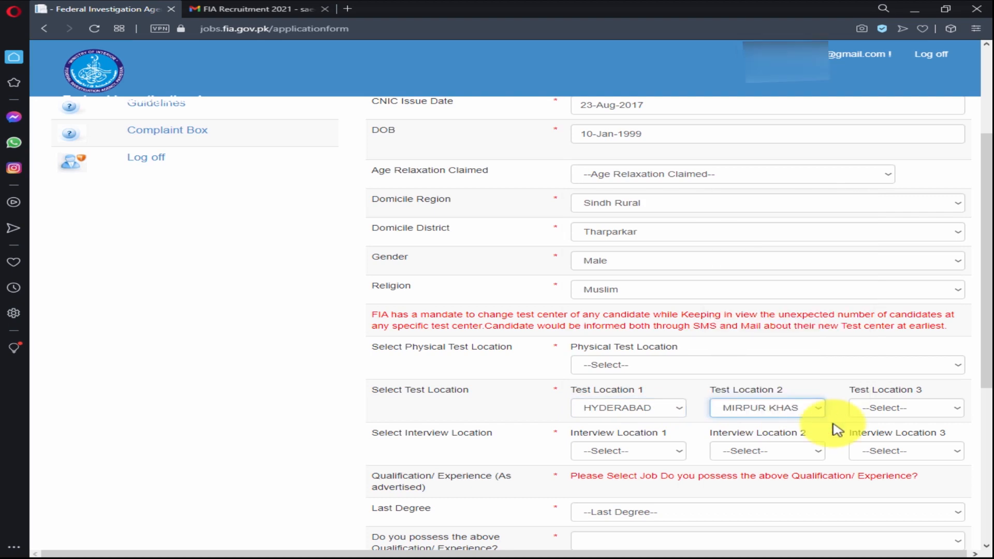
left_click(957, 409)
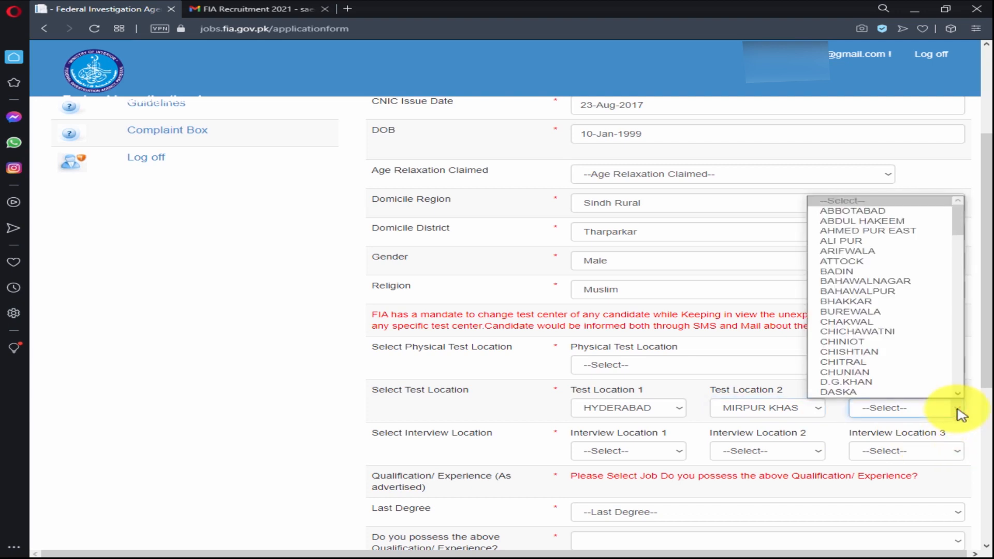
type("kar")
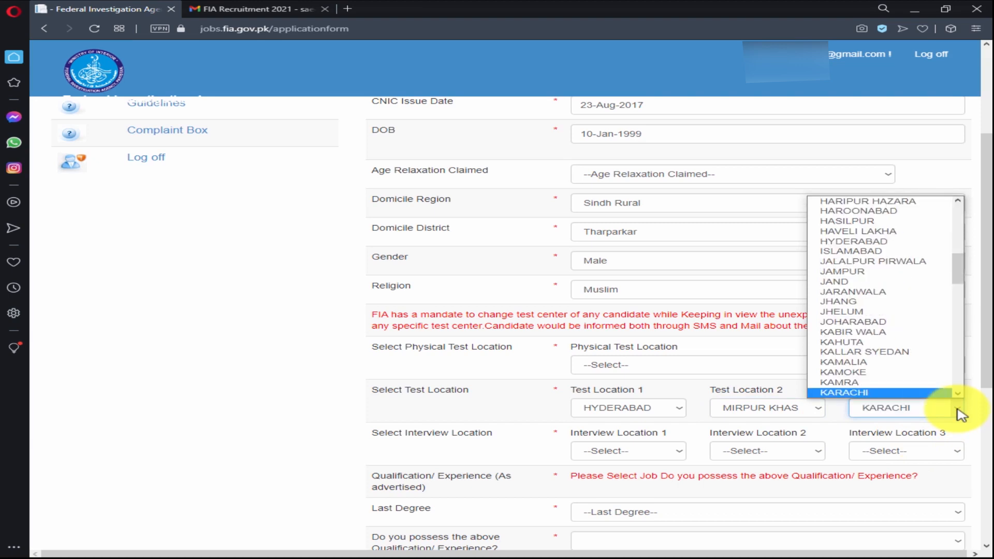
key("Return")
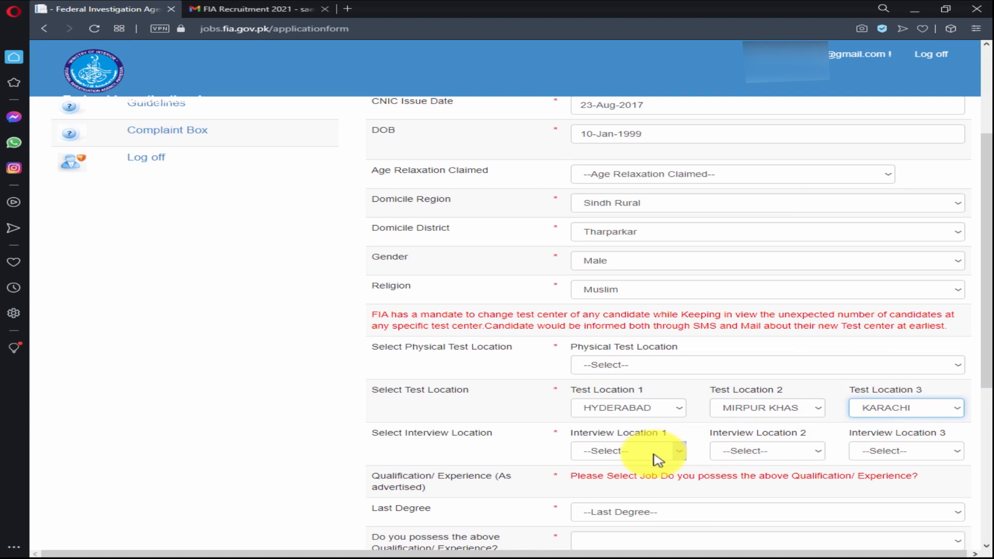
scroll(710, 476, "down", 3)
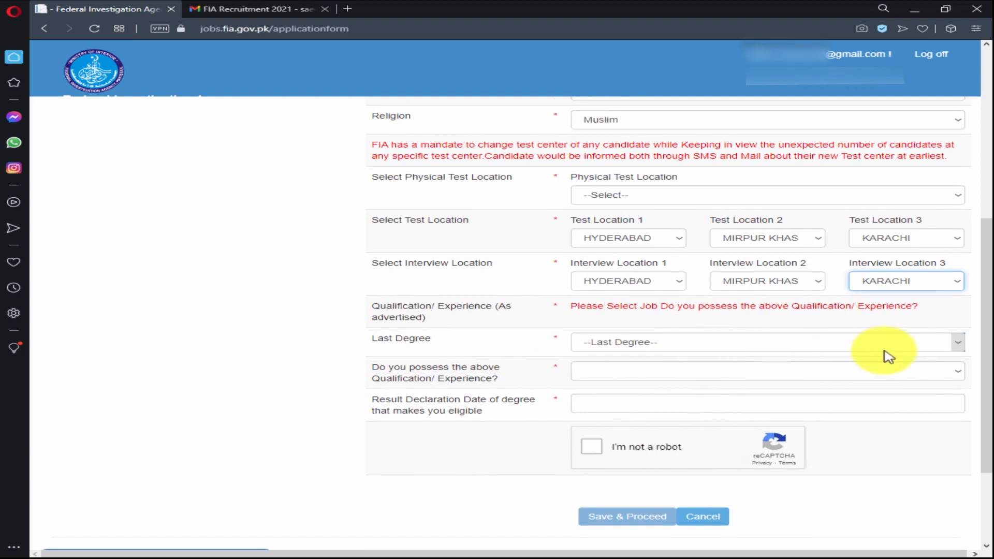
Set last degree to Higher Secondary School Certificate/A' Level and answer Yes to holding the qualification.
left_click(964, 346)
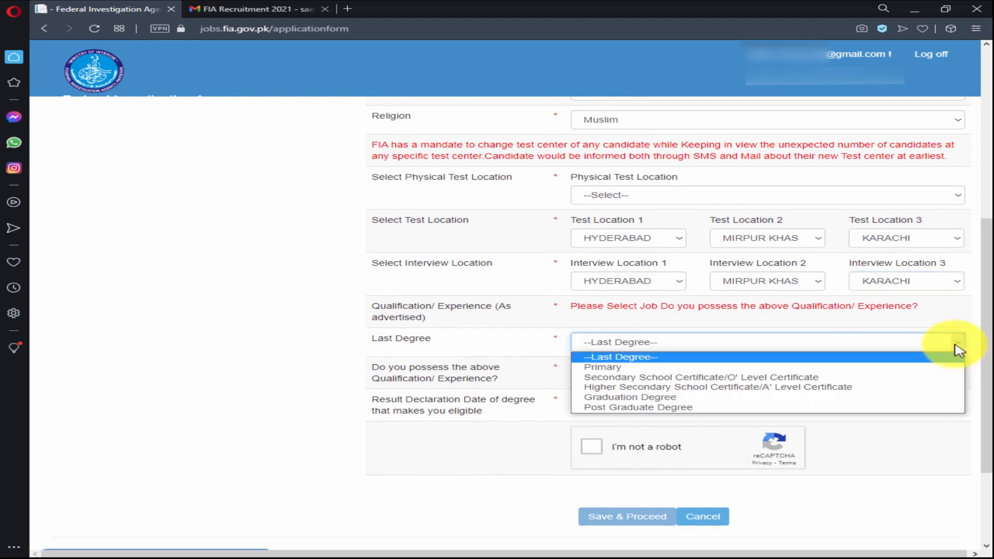
left_click(771, 388)
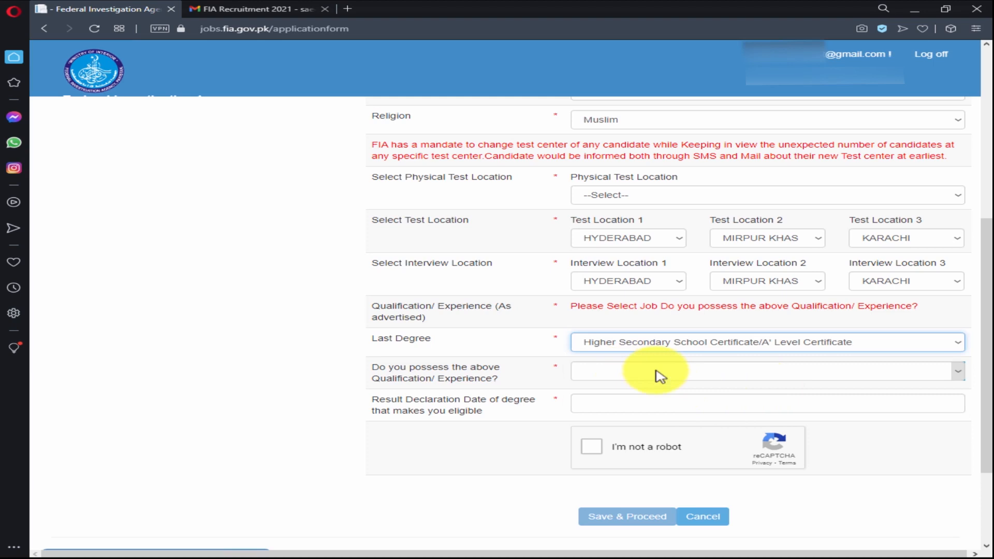
left_click(963, 377)
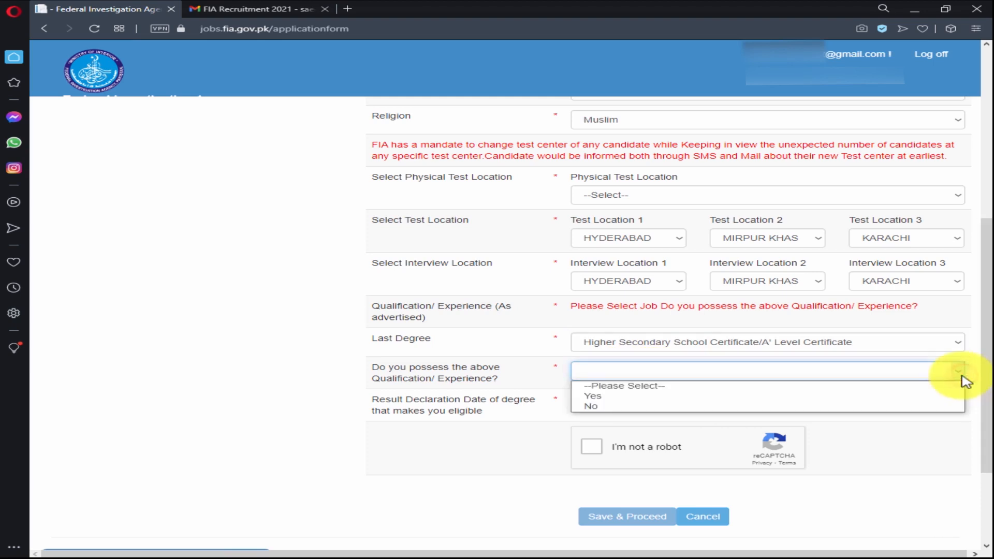
left_click(788, 396)
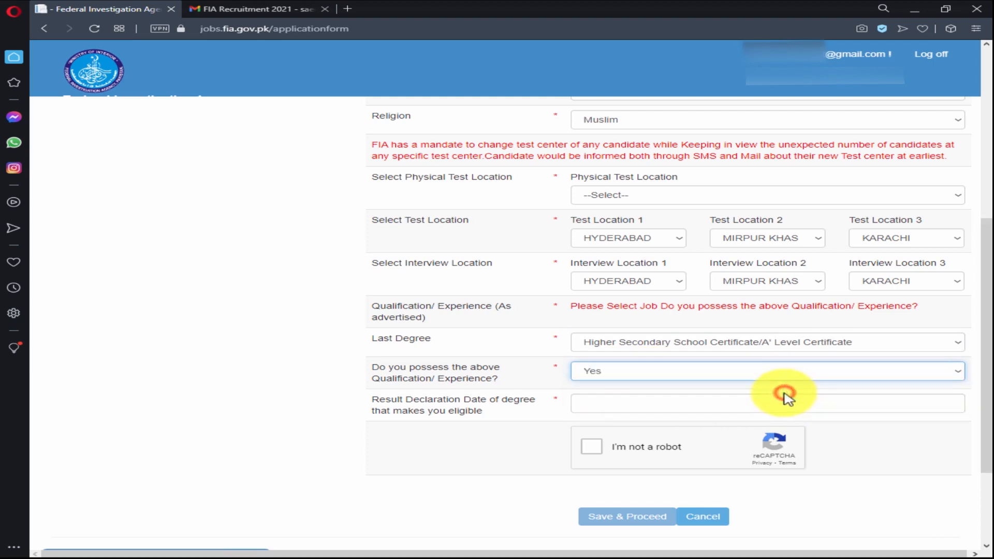
Set the result declaration date to 25-Aug-2017.
left_click(654, 405)
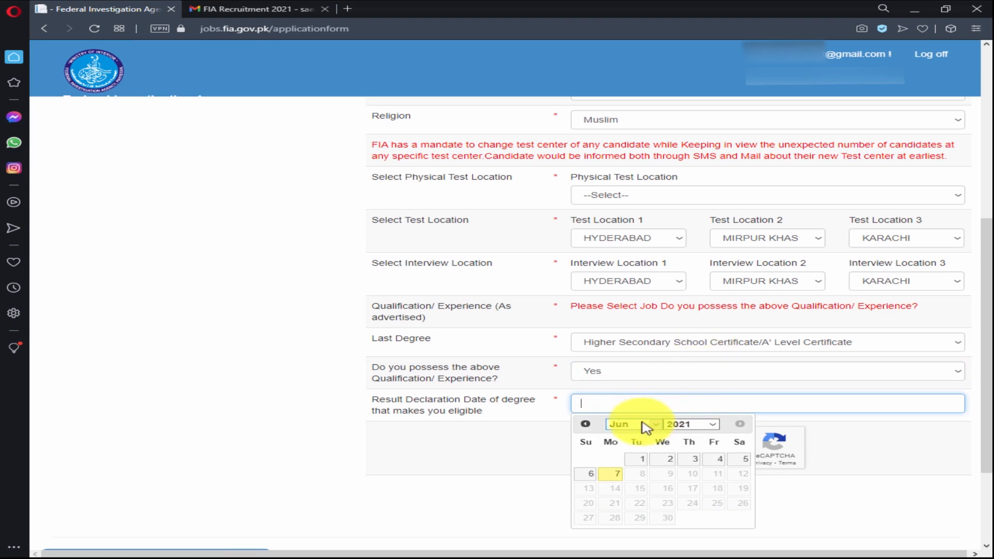
left_click(645, 427)
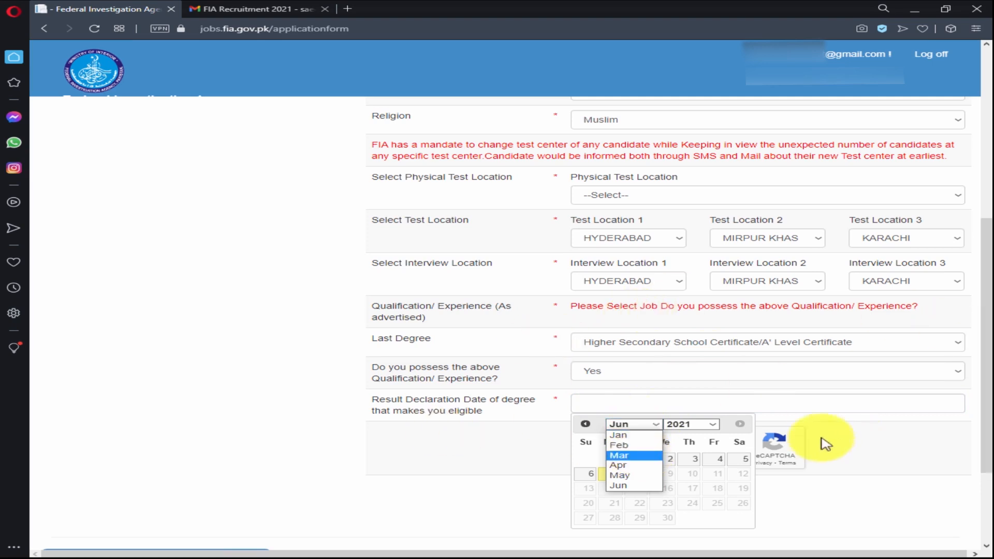
left_click(722, 431)
left_click(717, 431)
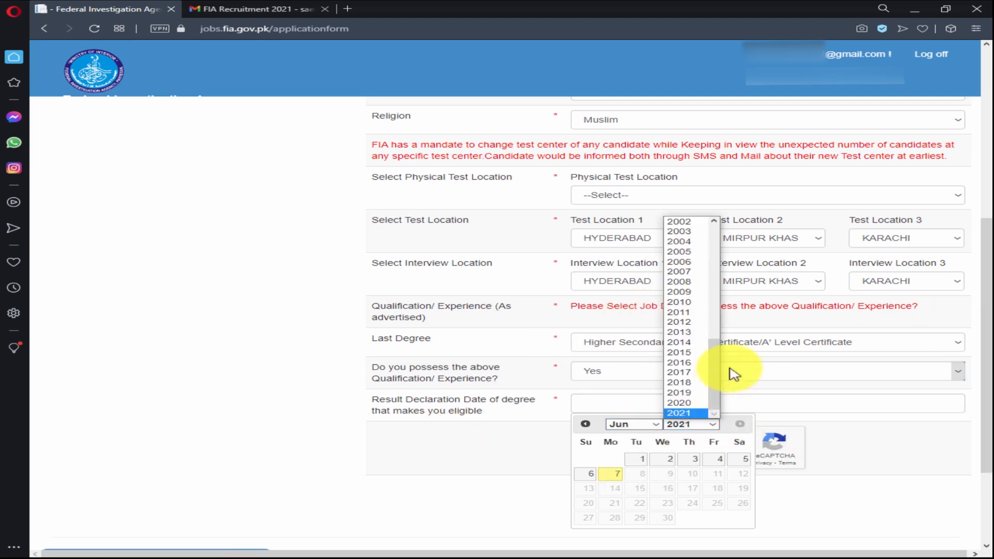
left_click(707, 373)
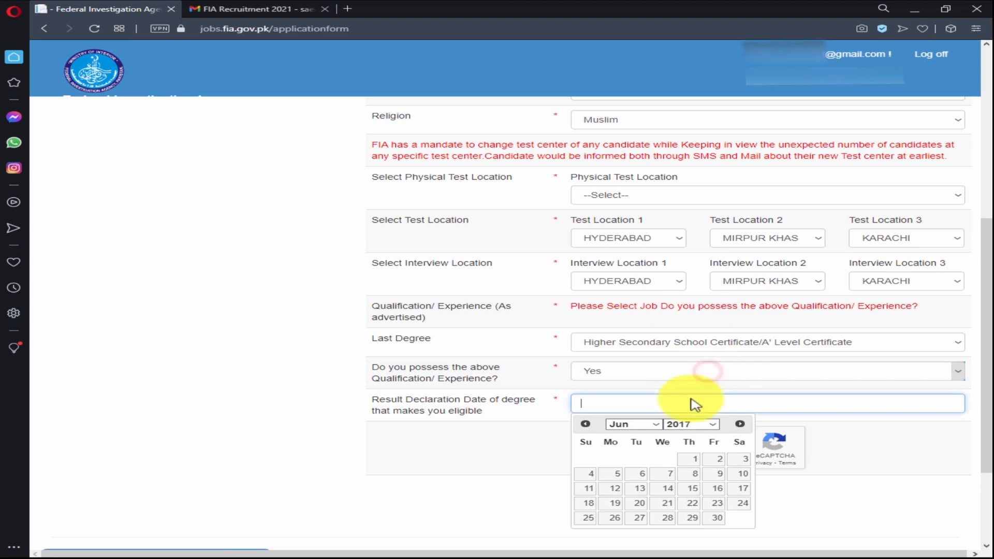
left_click(655, 426)
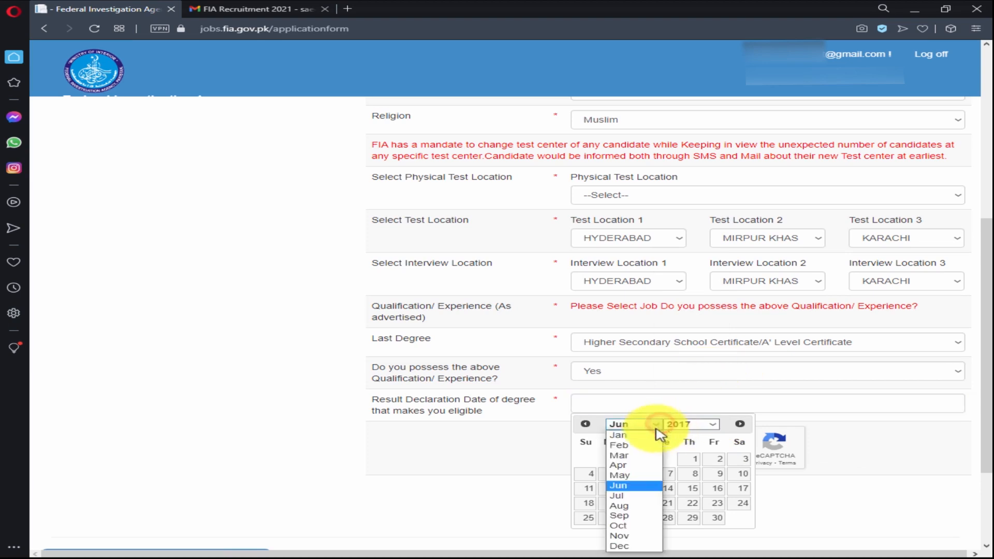
left_click(627, 506)
left_click(716, 504)
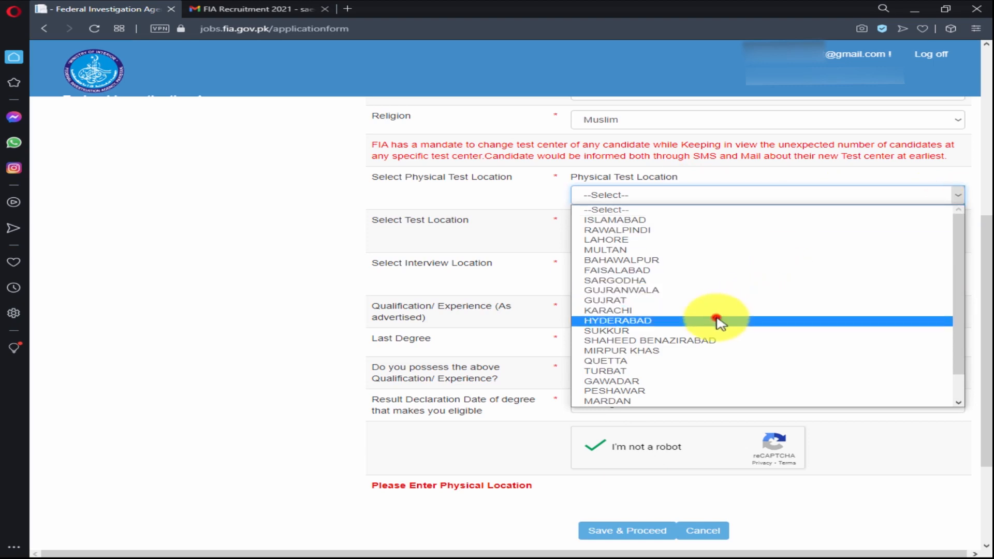
Set the physical test location to HYDERABAD, save the form and acknowledge the saved message.
left_click(719, 321)
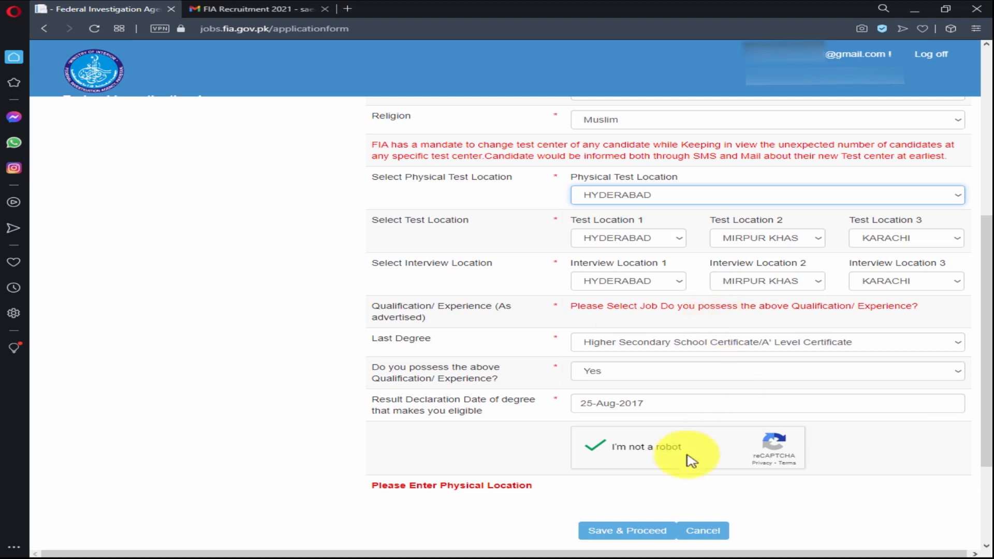
left_click(644, 531)
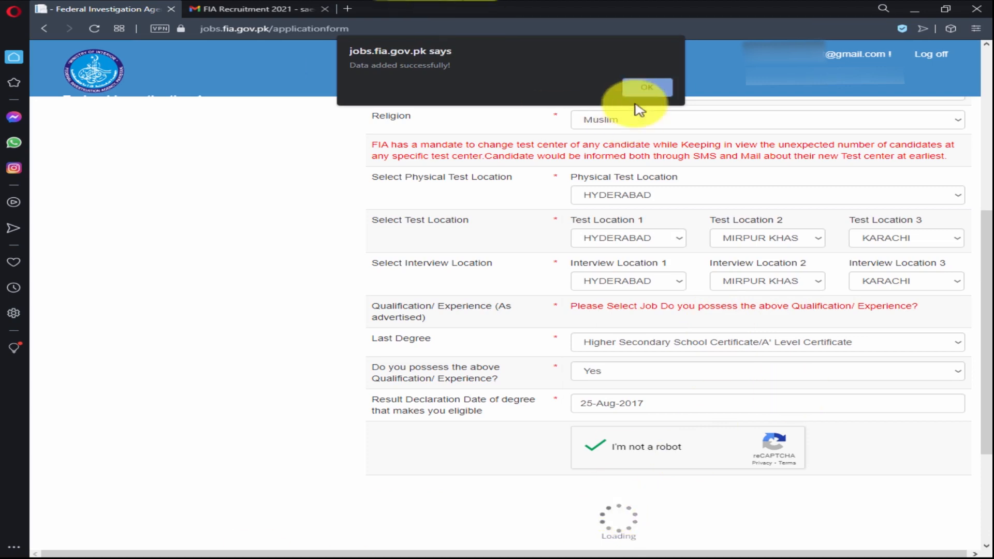
left_click(646, 88)
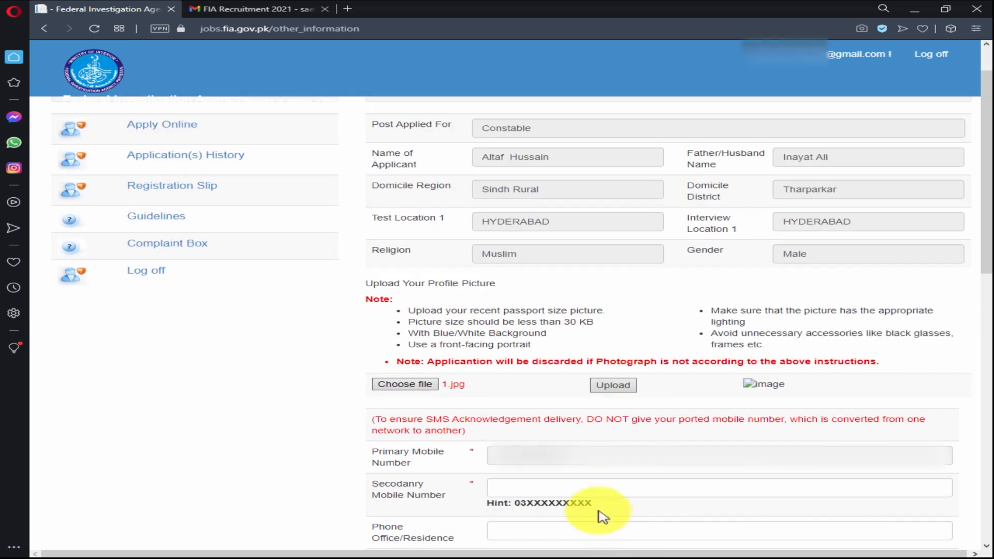
Upload 1.jpg as the applicant's profile picture.
left_click(628, 386)
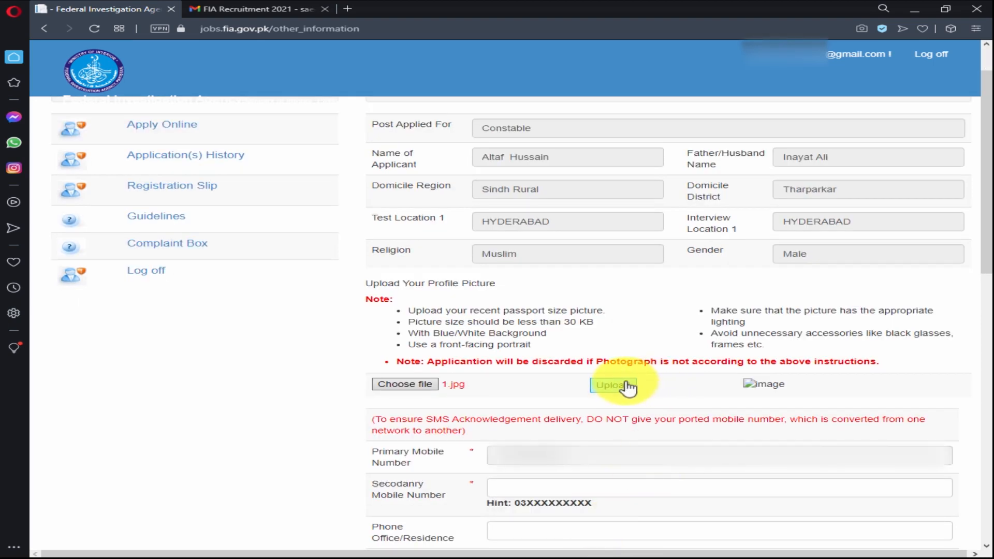
left_click(618, 389)
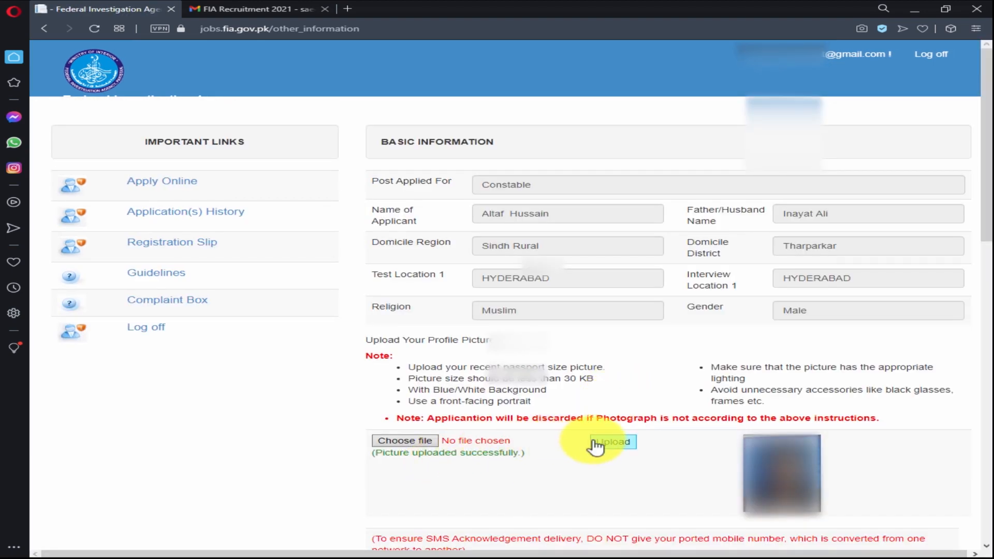
Enter the secondary email address and mark the applicant as Not Disabled.
scroll(600, 445, "down", 6)
type("••••••")
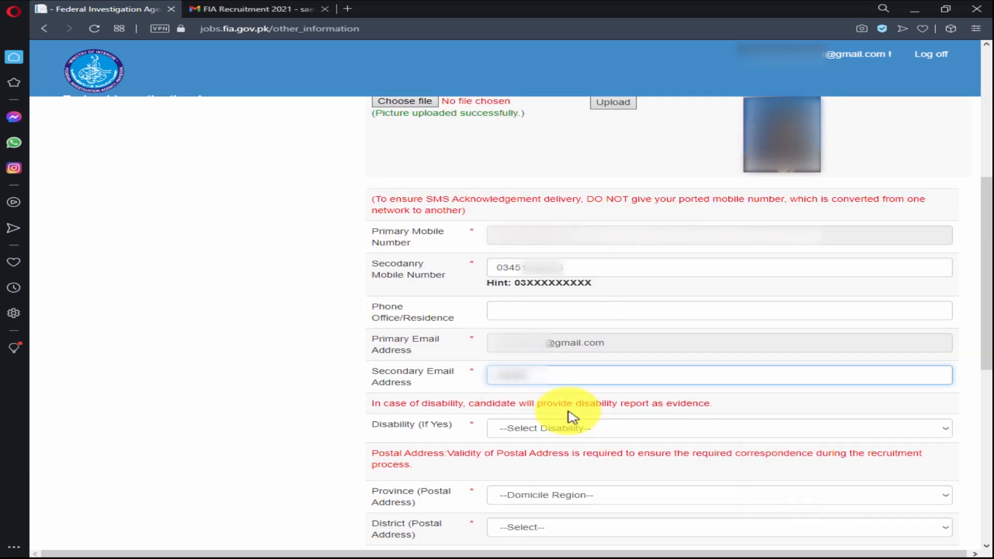
type("•••@gmail.com")
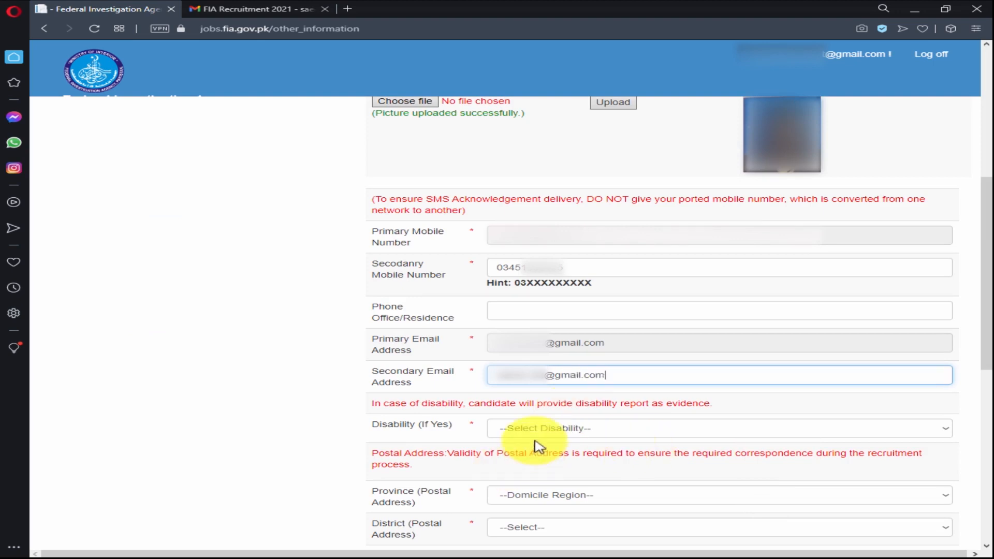
left_click(779, 429)
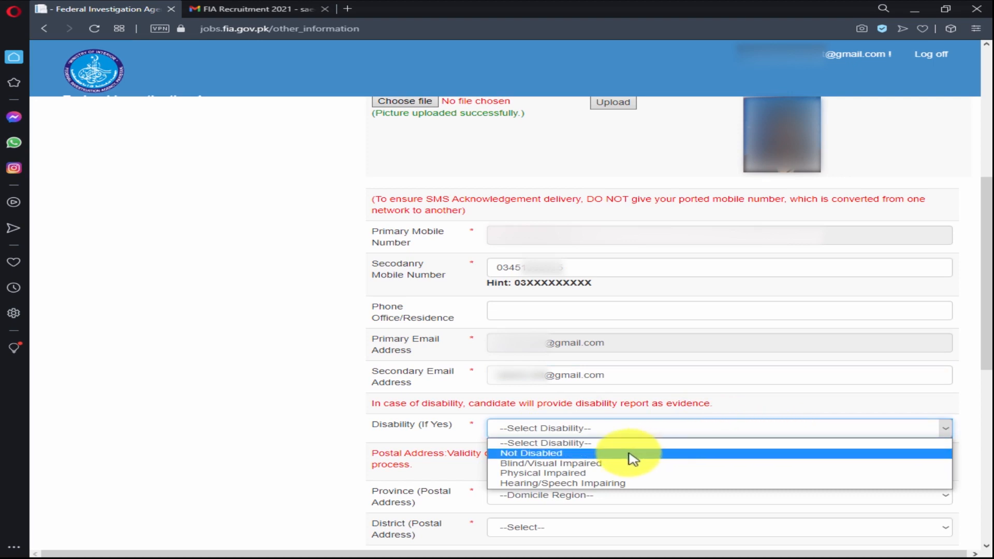
left_click(629, 454)
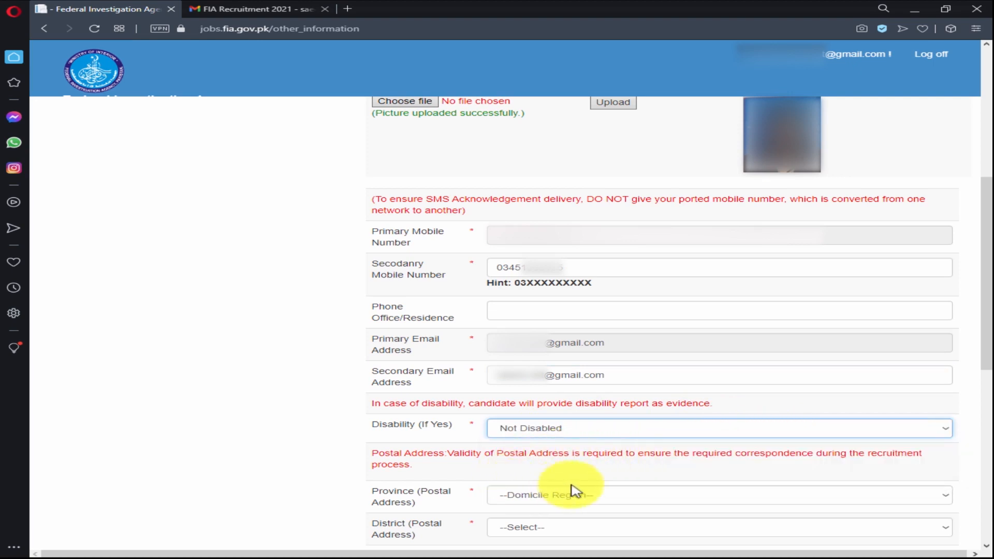
Set the postal province to Sindh Rural and the district to Tharparkar.
scroll(668, 491, "down", 1)
scroll(673, 492, "down", 3)
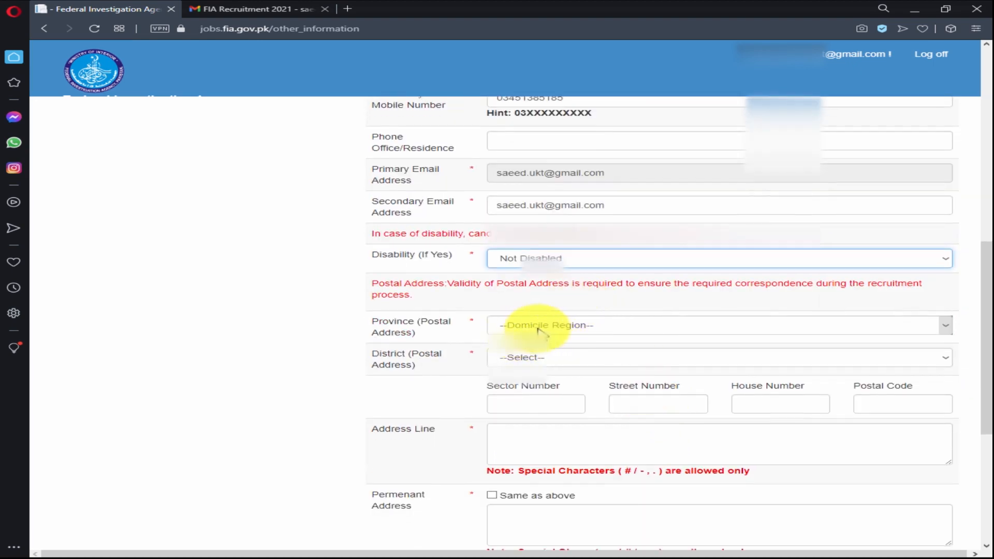
left_click(946, 328)
left_click(947, 328)
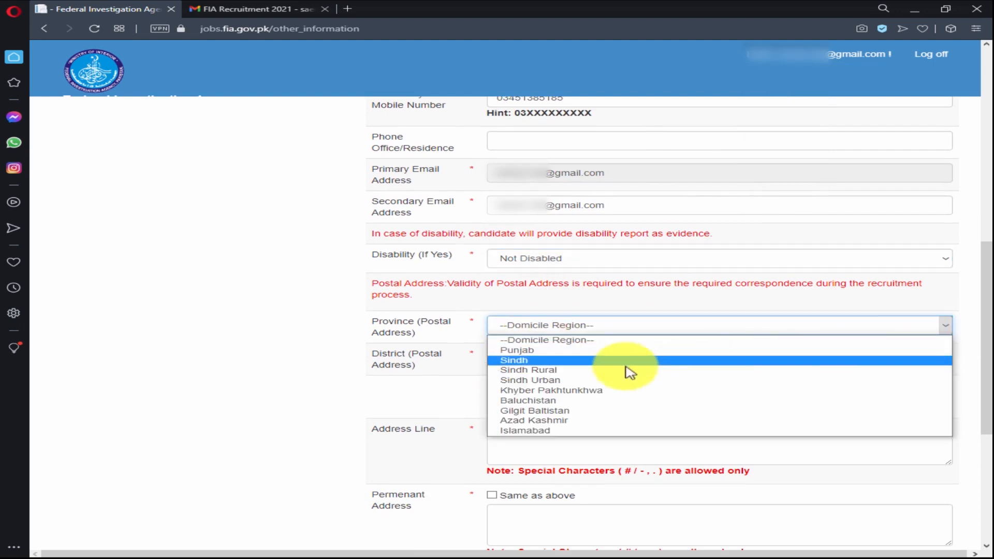
left_click(590, 371)
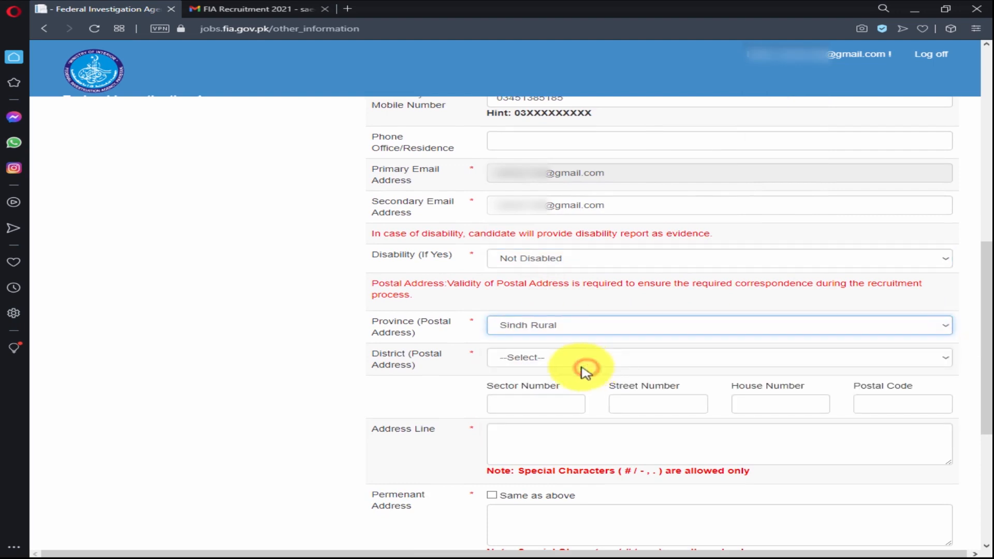
left_click(947, 360)
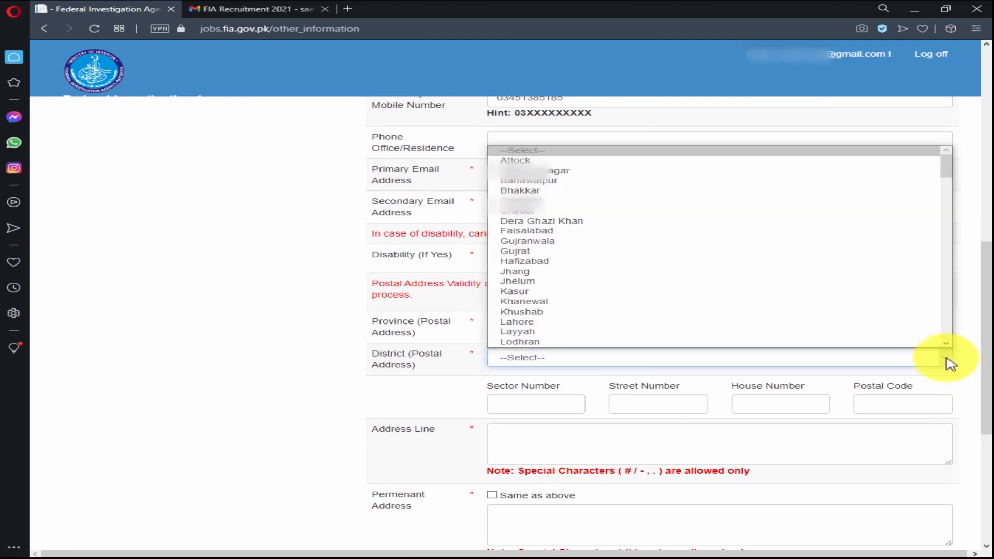
type("th")
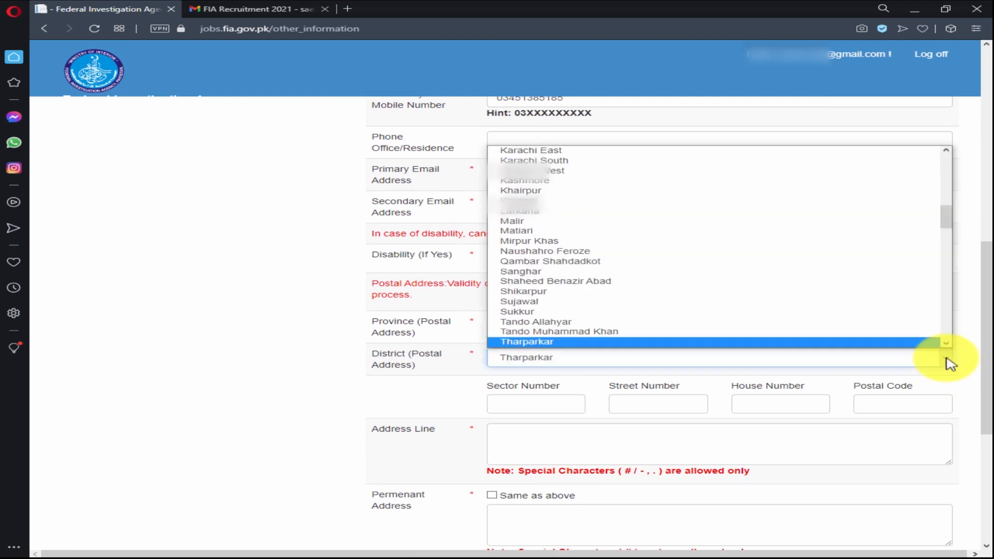
key("Return")
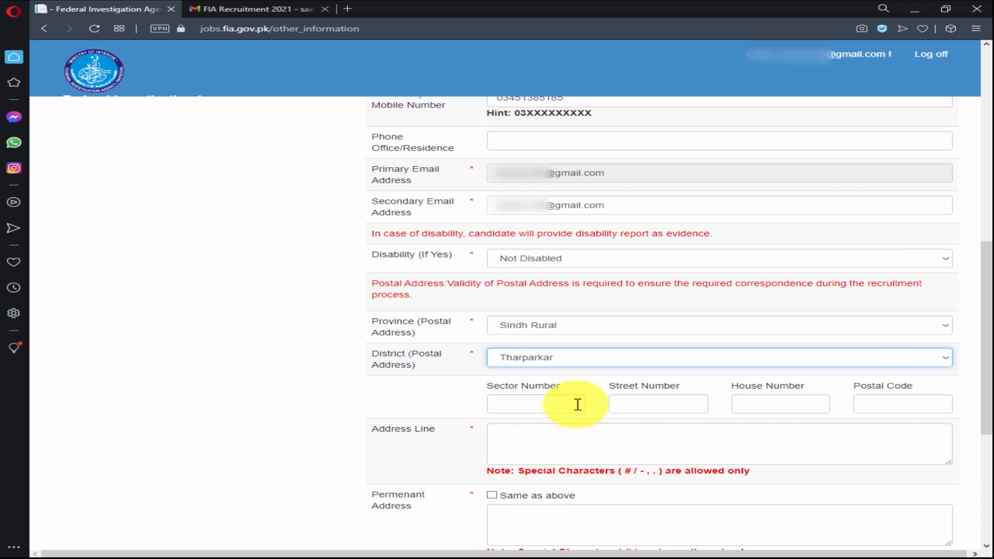
Paste the postal address line and mark the permanent address as same as above.
left_click(546, 435)
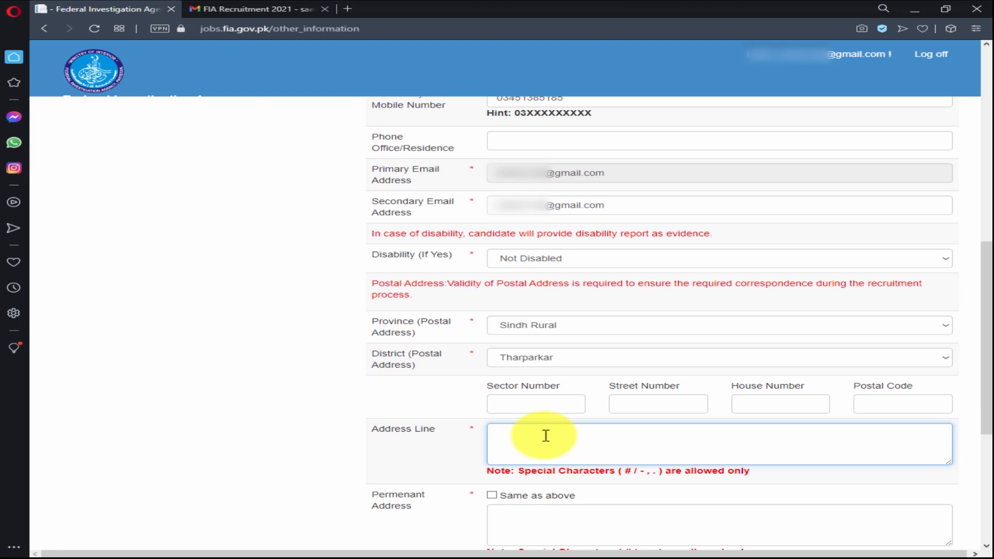
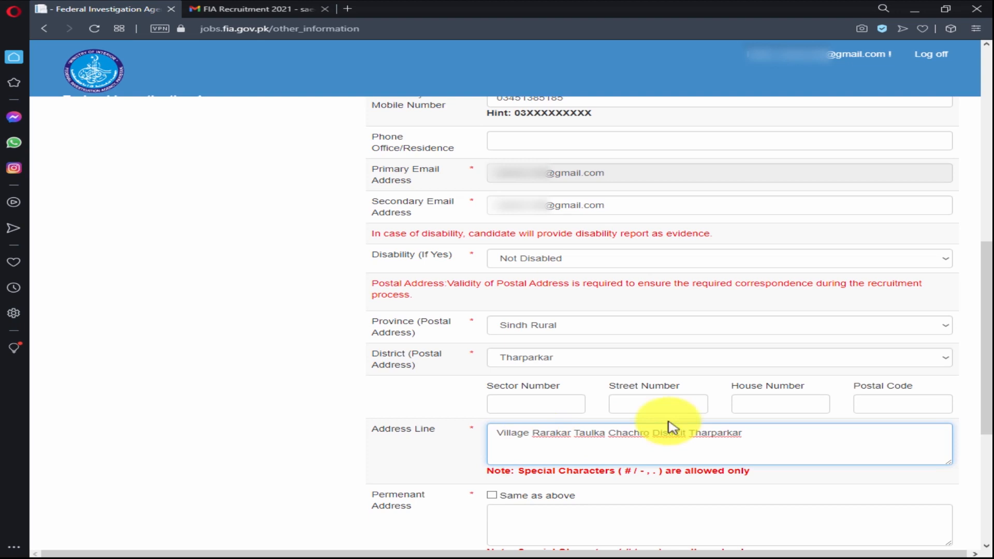
left_click(505, 497)
scroll(544, 512, "down", 3)
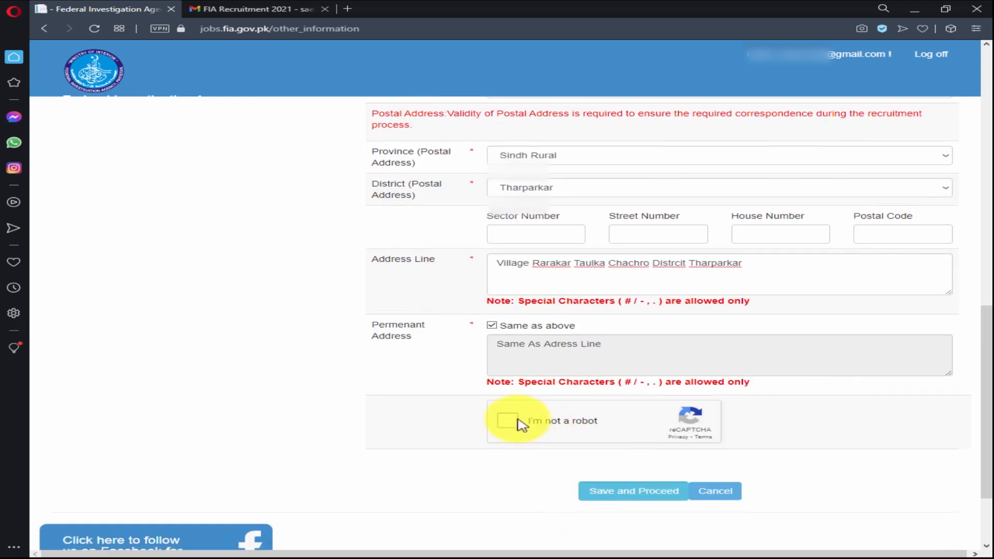
Pass the reCAPTCHA check after a connection error and save the Other Information page.
left_click(509, 421)
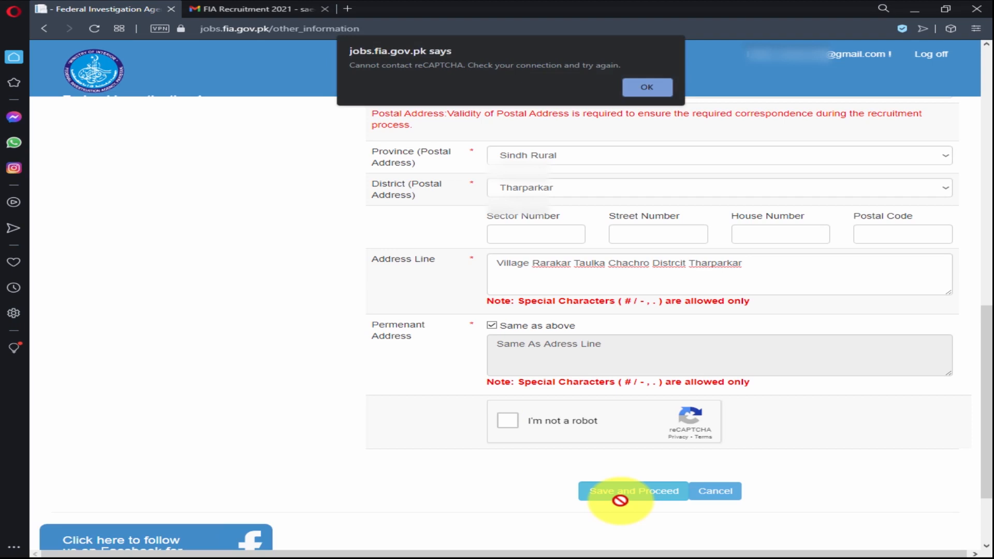
left_click(508, 422)
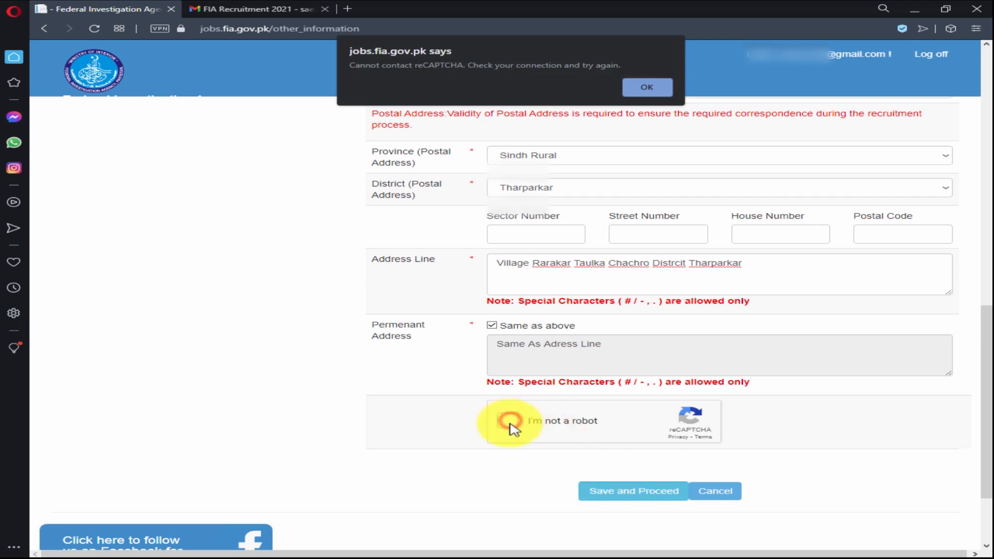
key("Return")
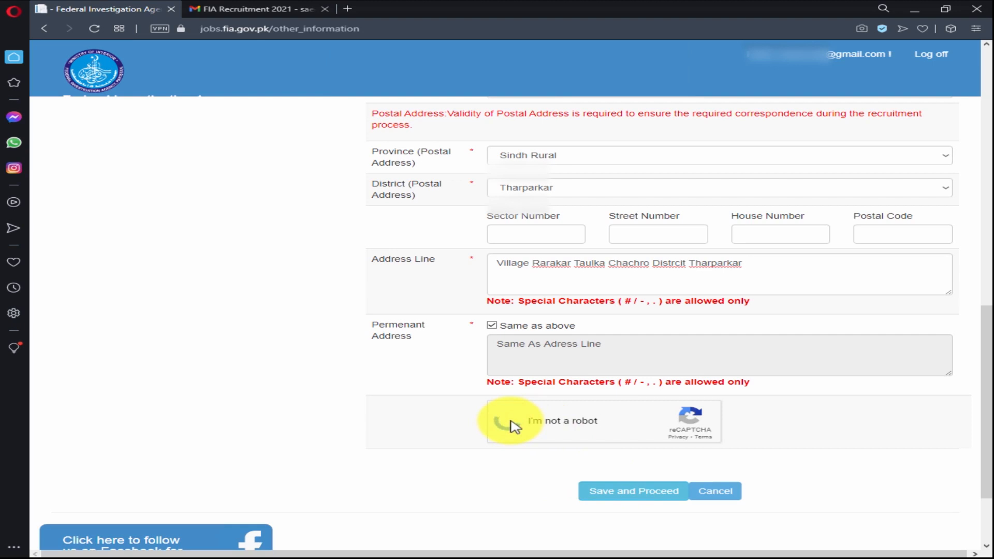
left_click(621, 488)
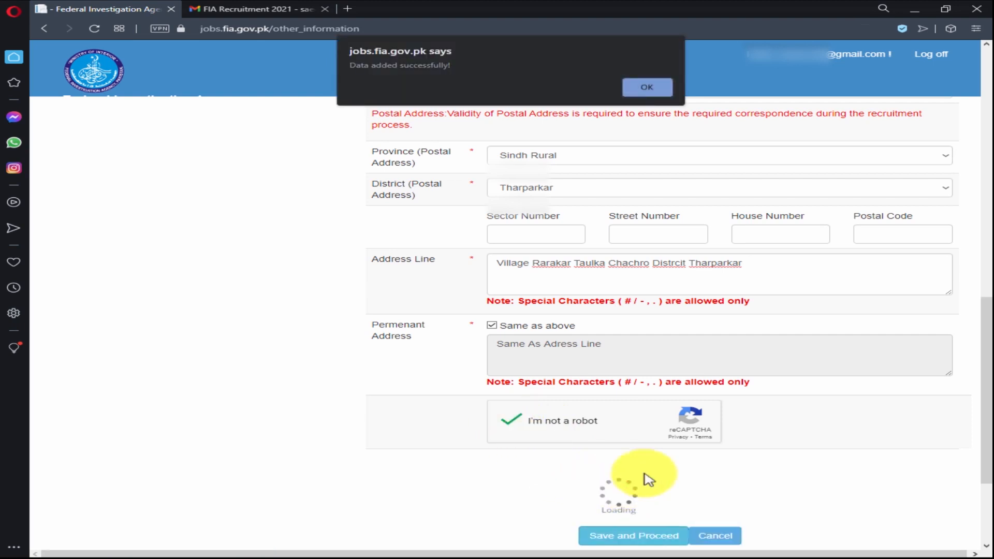
left_click(652, 84)
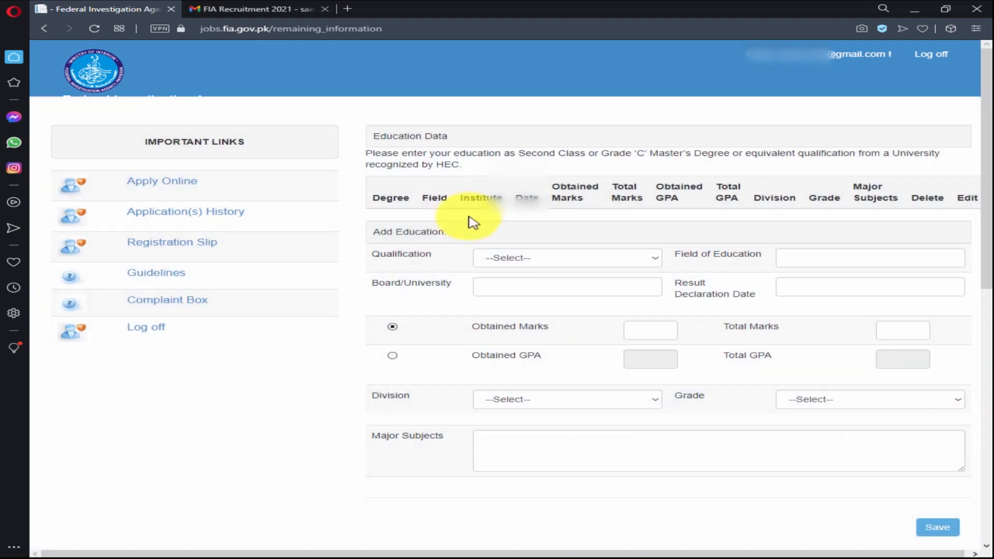
Add an Intermediate qualification in Pre-Medical from board BISE MIRPURKHAS.
left_click(658, 258)
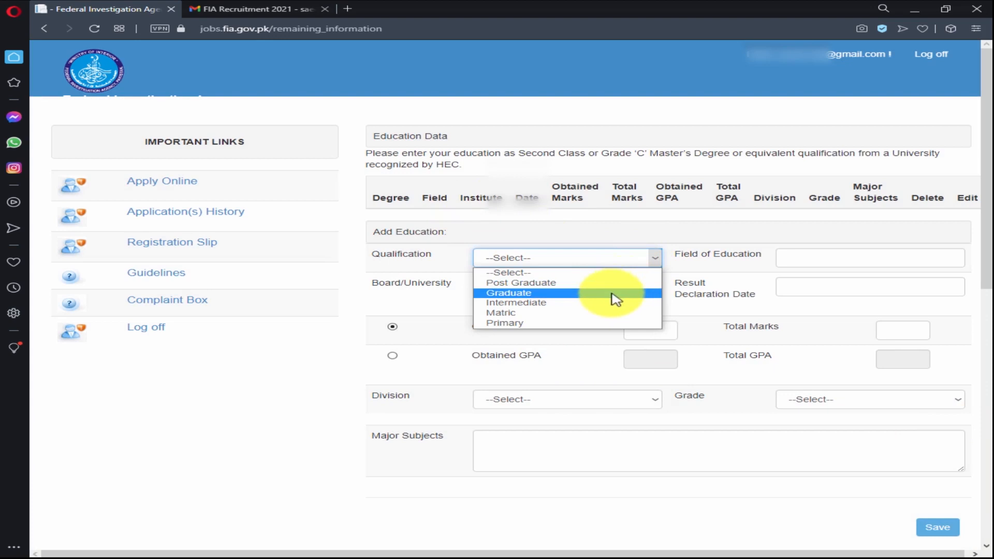
left_click(605, 303)
left_click(797, 256)
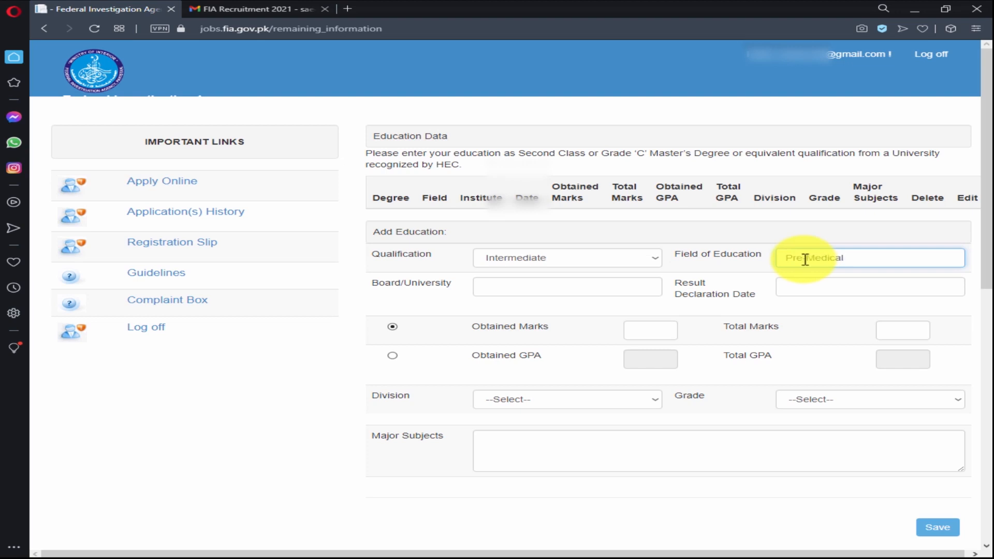
left_click(628, 289)
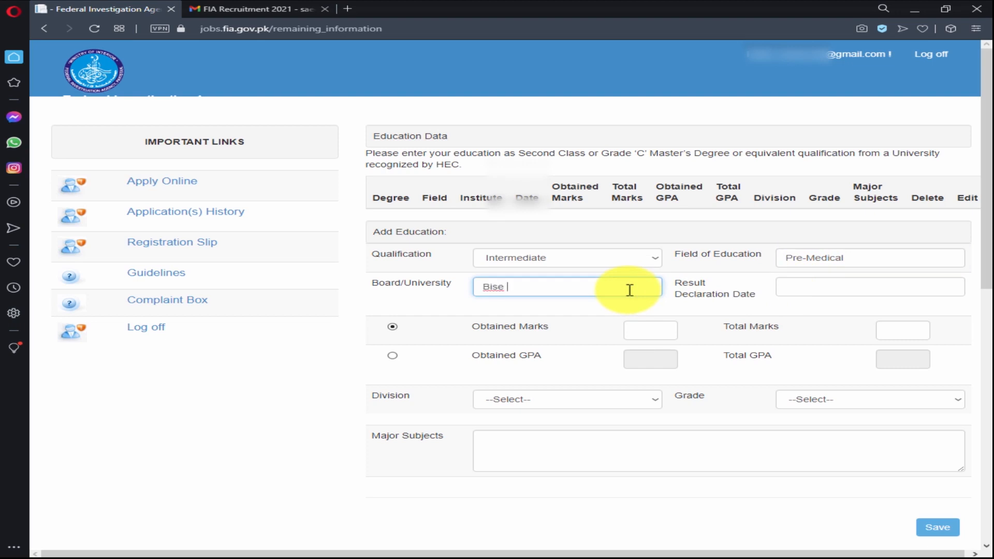
key("BackSpace")
key("BackSpace")
key("BackSpace")
key("BackSpace")
key("BackSpace")
type("BISE MIRPURKHAS")
Set the result declaration date to 25 August 2017.
left_click(794, 286)
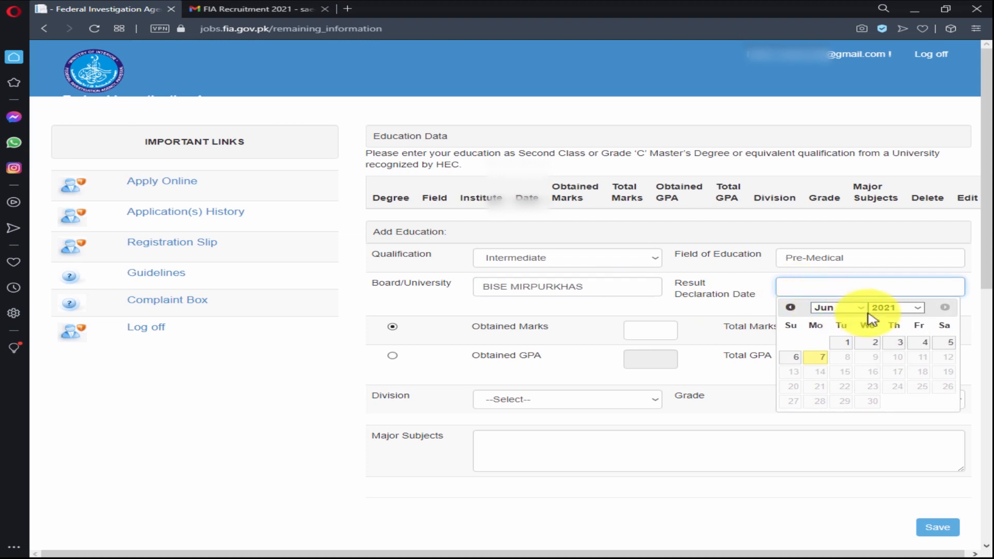
left_click(916, 310)
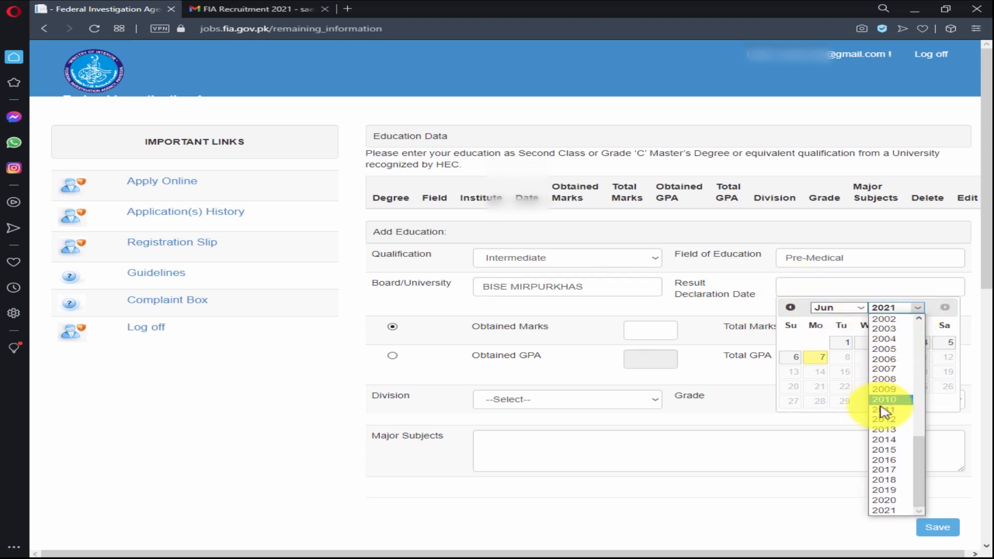
left_click(900, 473)
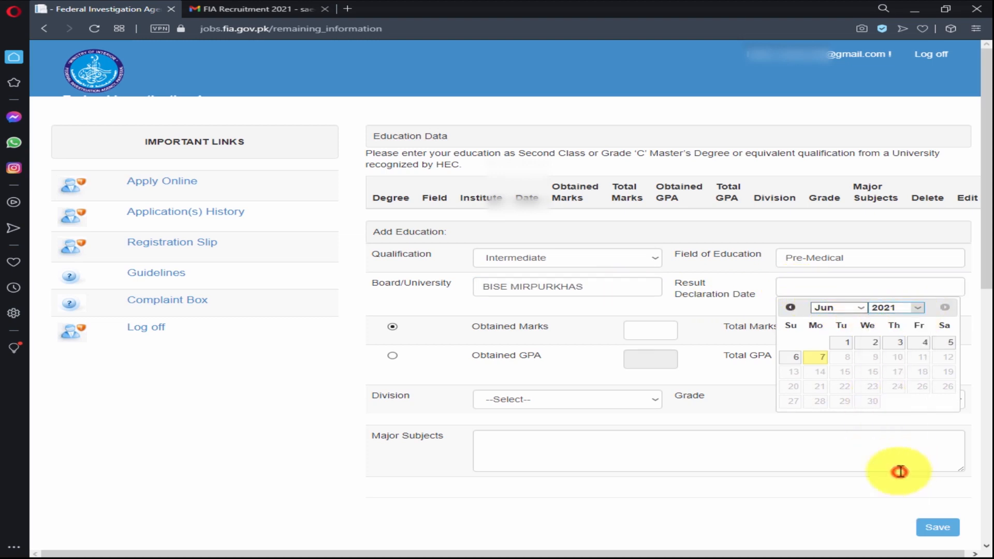
left_click(861, 309)
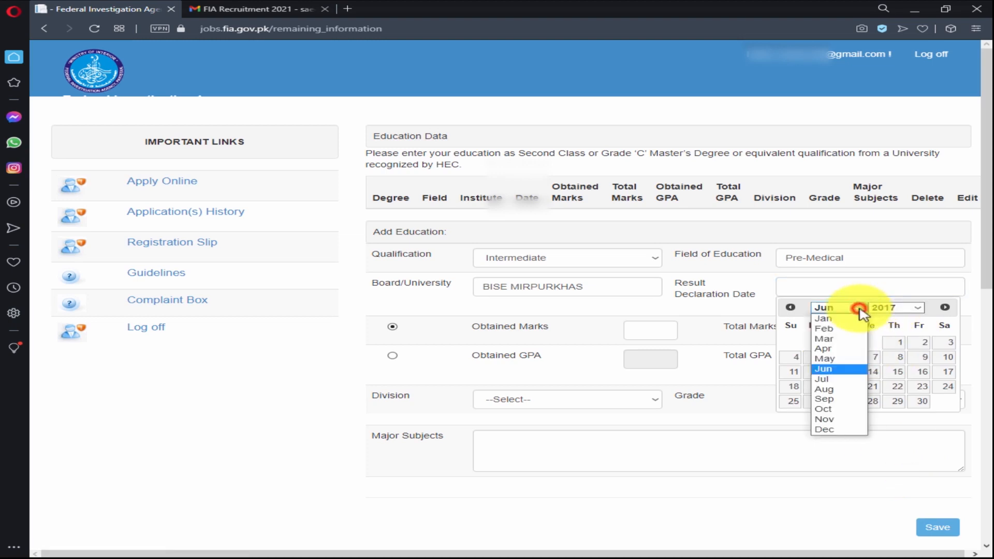
left_click(842, 389)
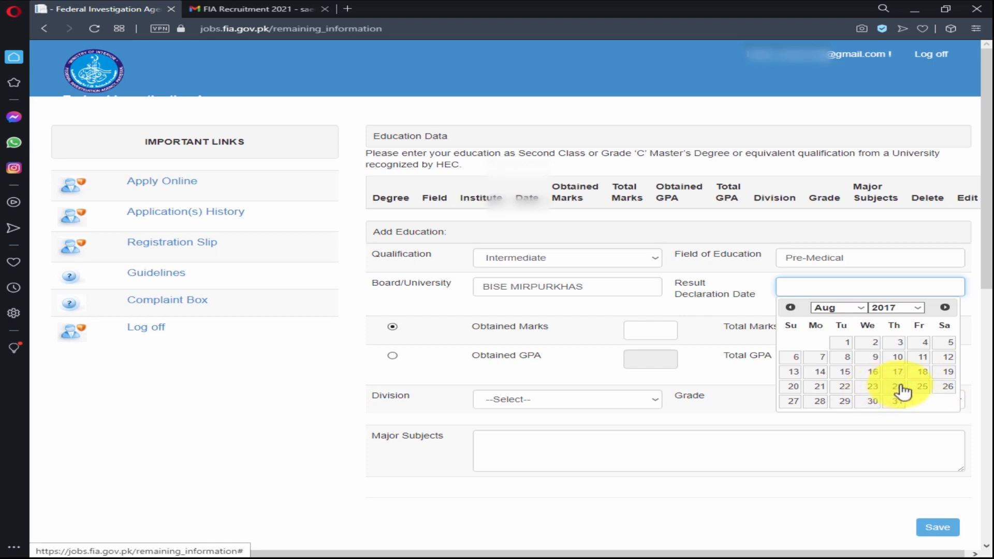
left_click(921, 391)
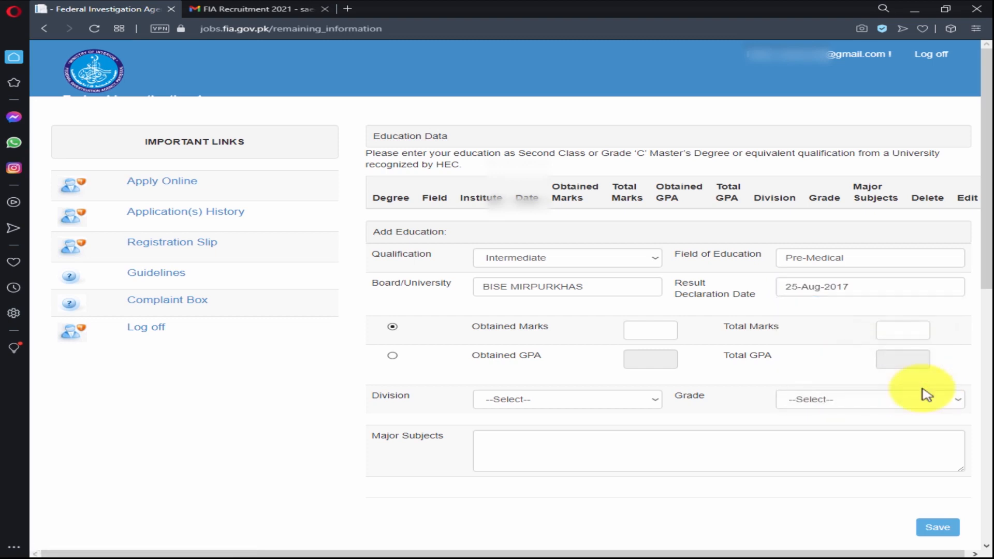
Enter 705 of 1100 marks, division 2nd and grade B.
left_click(659, 332)
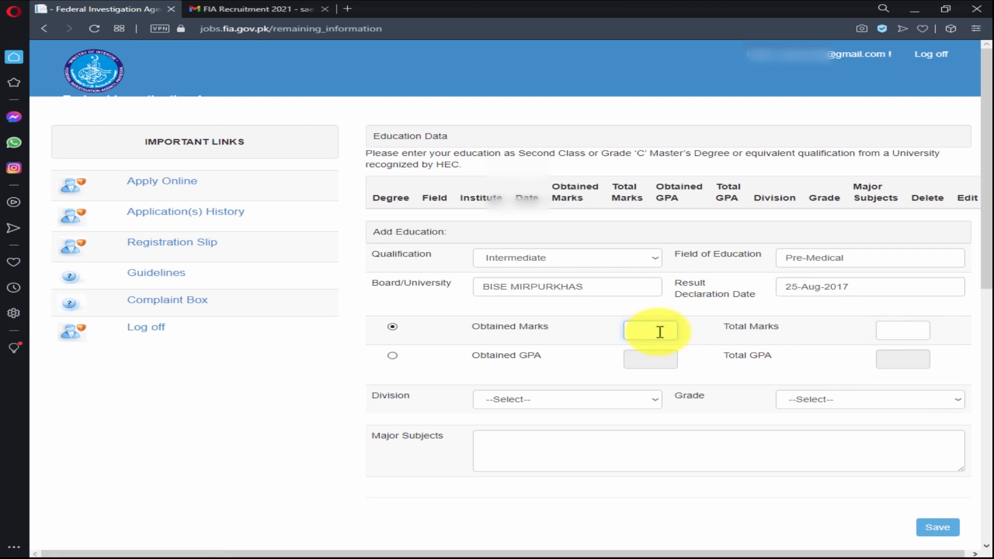
type("705")
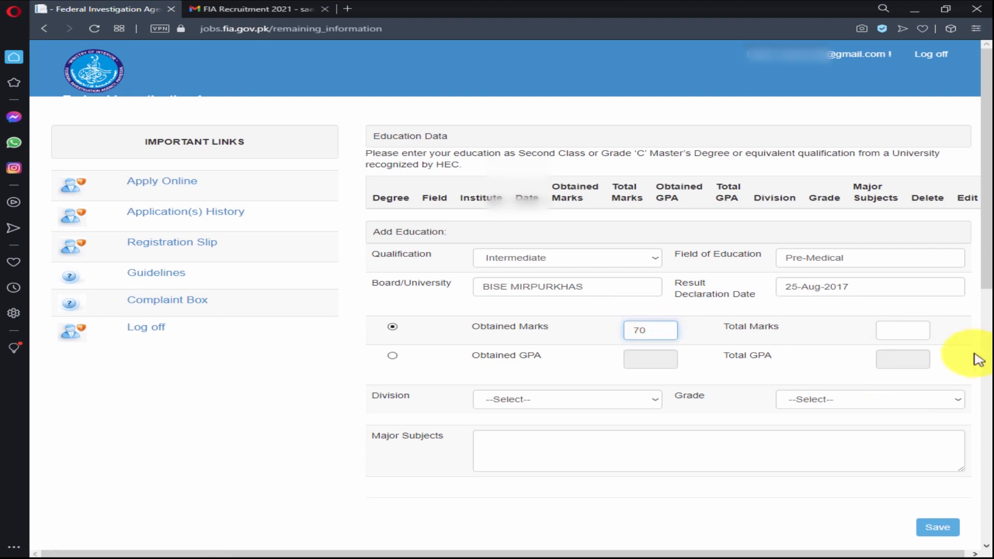
left_click(906, 332)
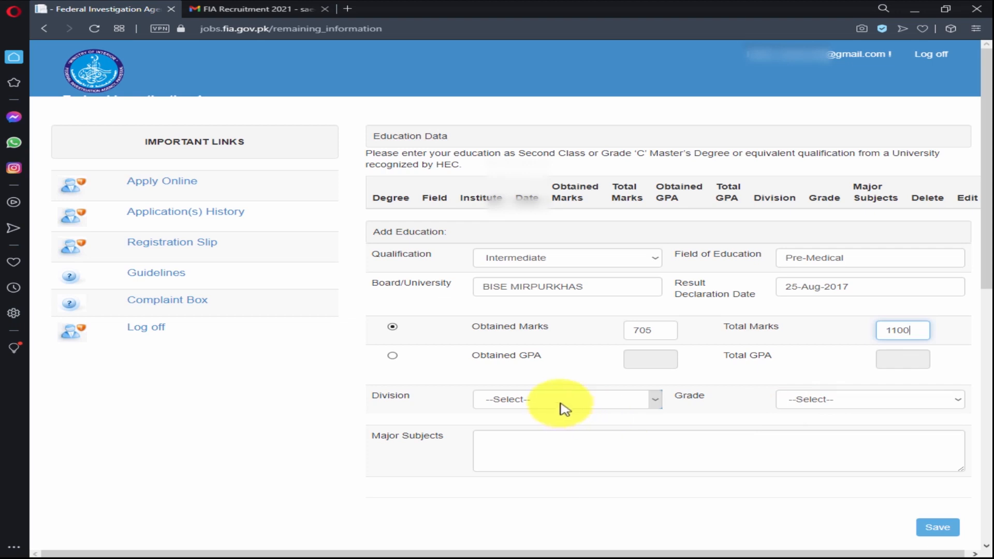
left_click(641, 407)
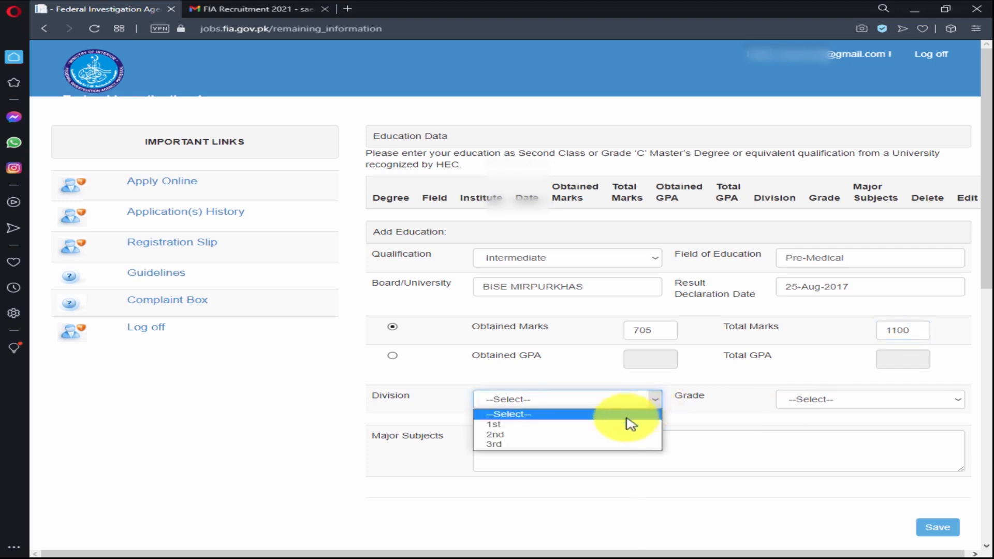
left_click(620, 435)
left_click(849, 403)
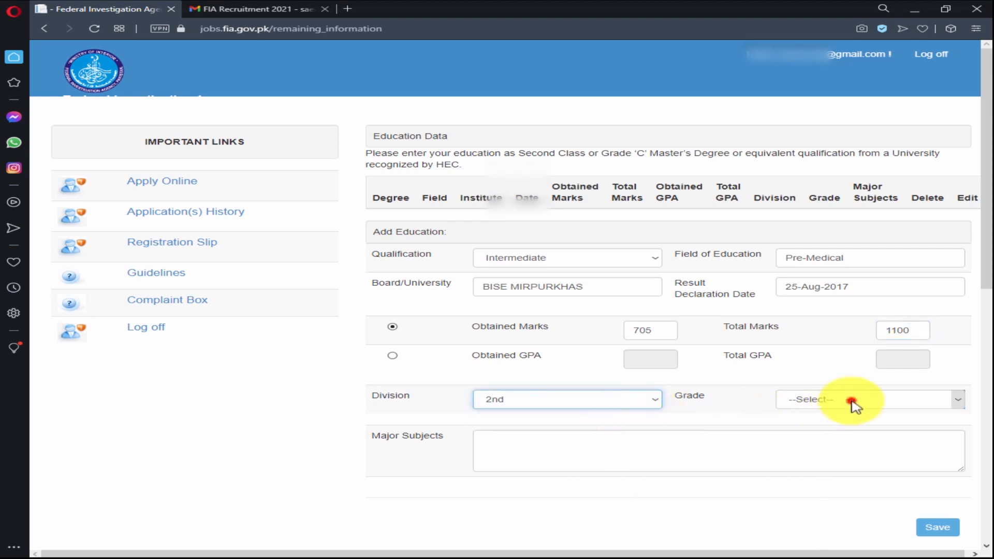
left_click(817, 435)
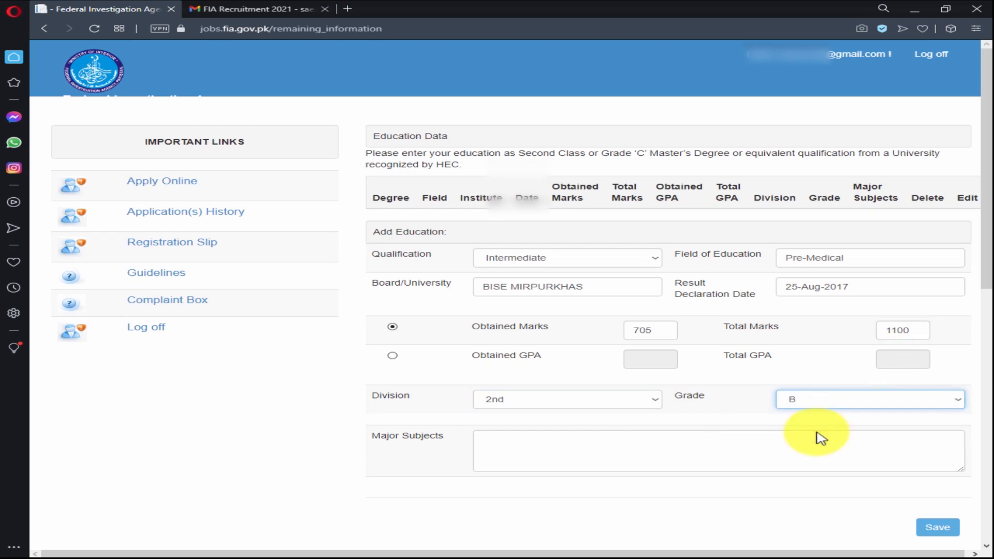
List BIOLOGY,PHYSICS,CHEMISTRY as major subjects and save the Intermediate record.
left_click(518, 438)
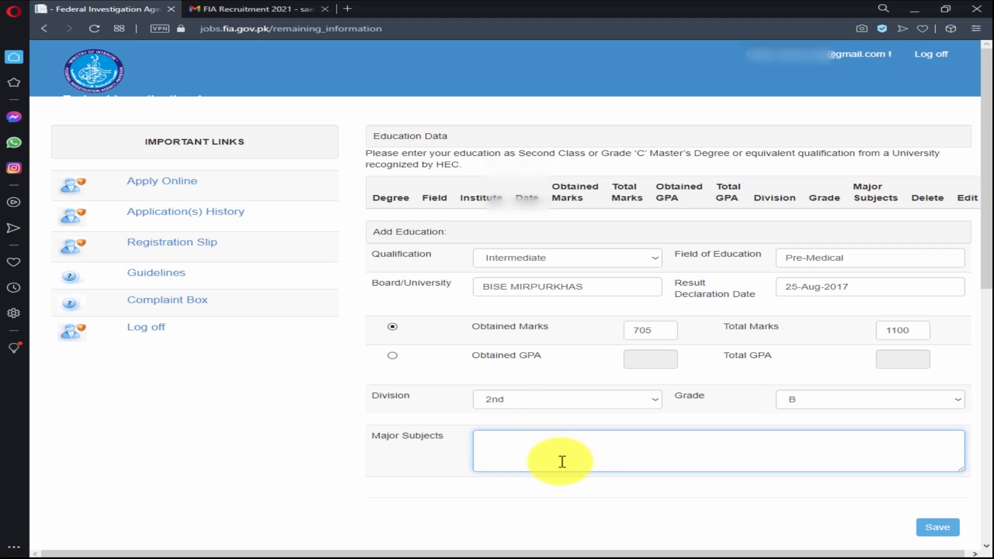
type("bIO")
key("BackSpace")
key("BackSpace")
key("BackSpace")
key("BackSpace")
key("BackSpace")
key("BackSpace")
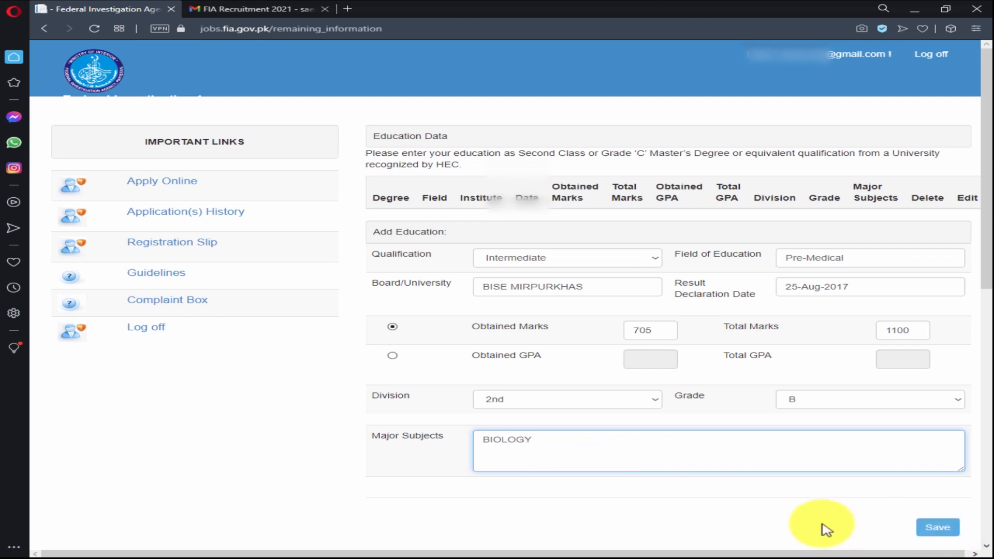
type("SICS,CHEMISTRY")
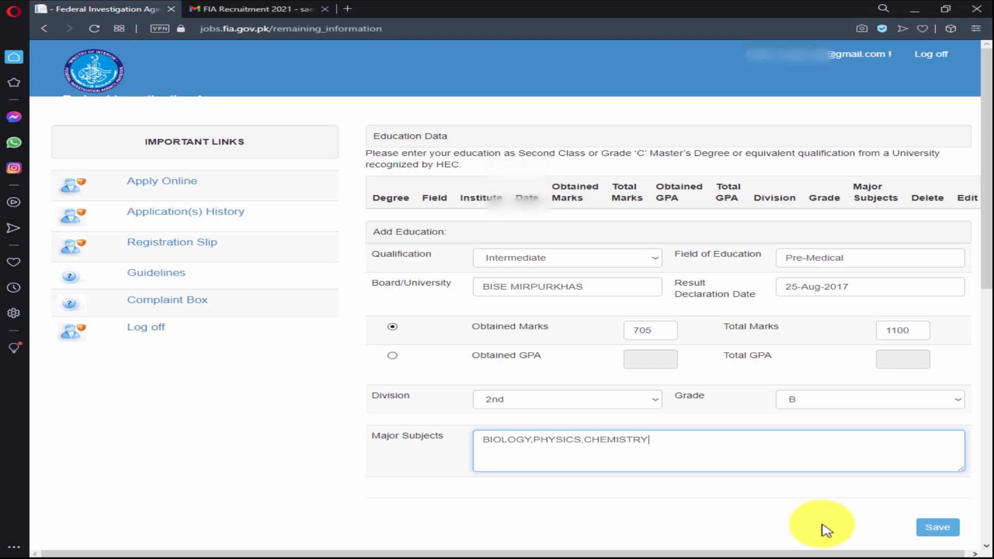
left_click(950, 531)
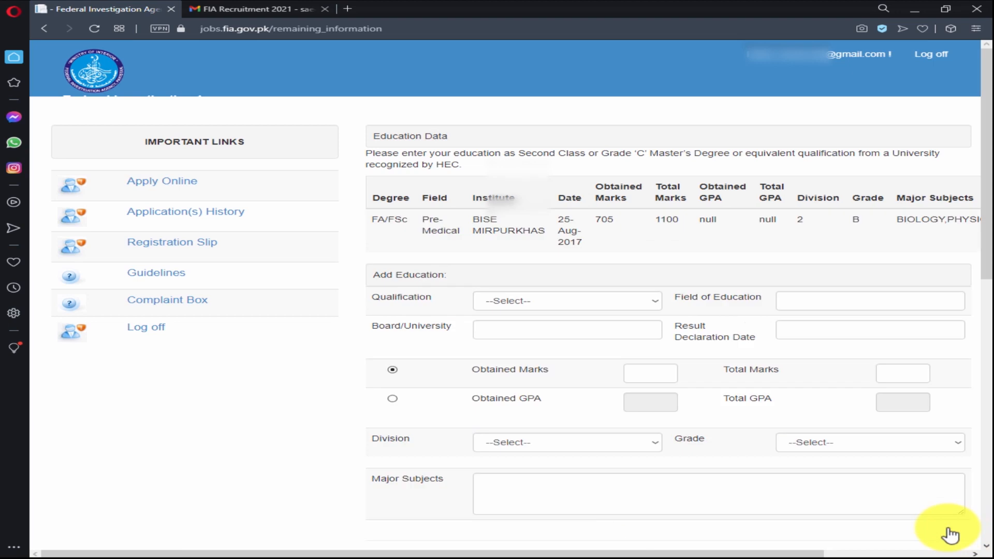
Scroll the Education Data page up and down to find the Security Clearance section.
scroll(951, 535, "down", 2)
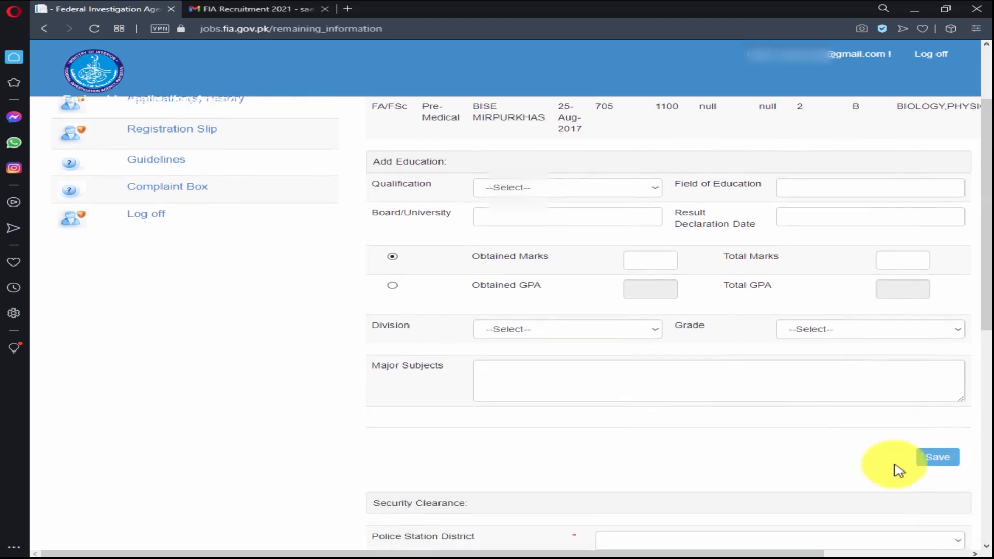
scroll(818, 466, "down", 4)
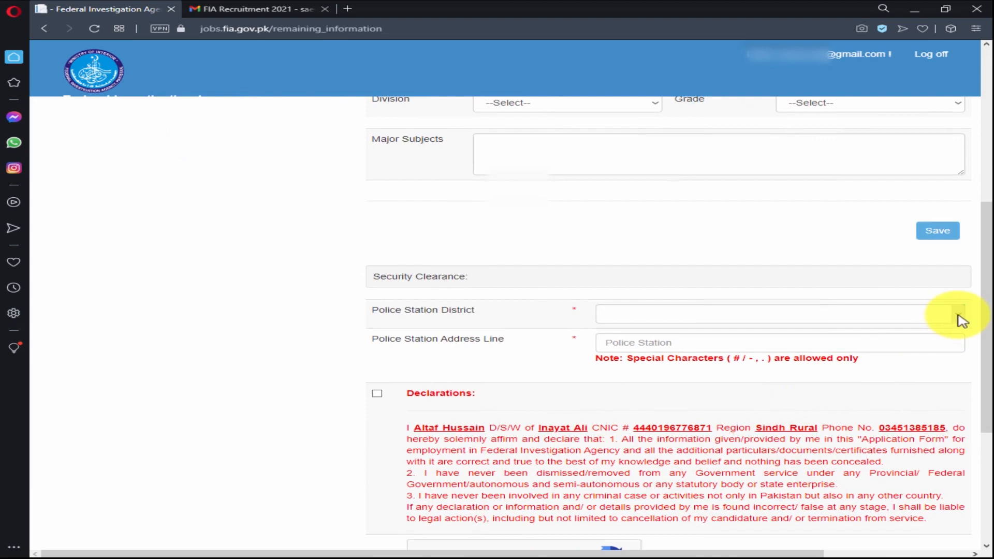
scroll(798, 362, "up", 3)
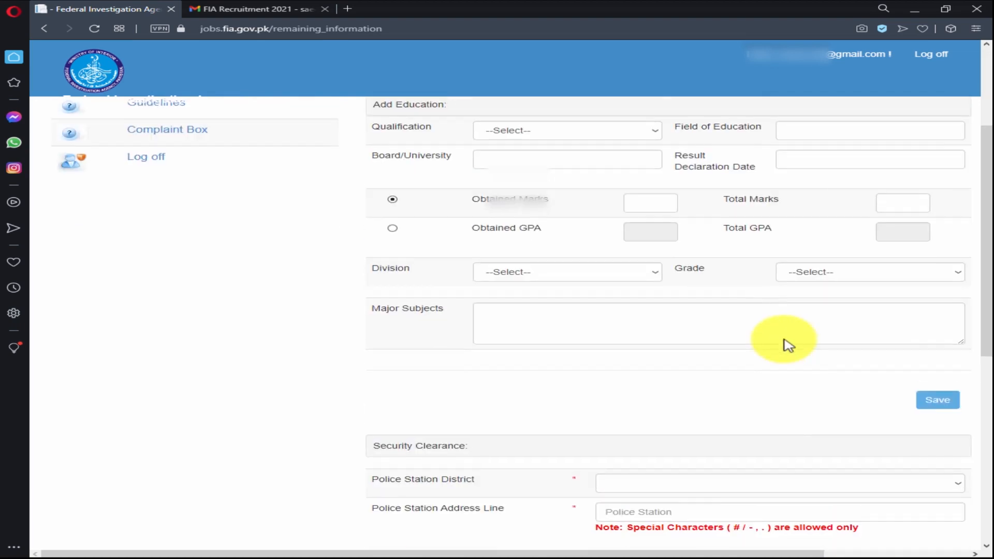
scroll(785, 339, "up", 3)
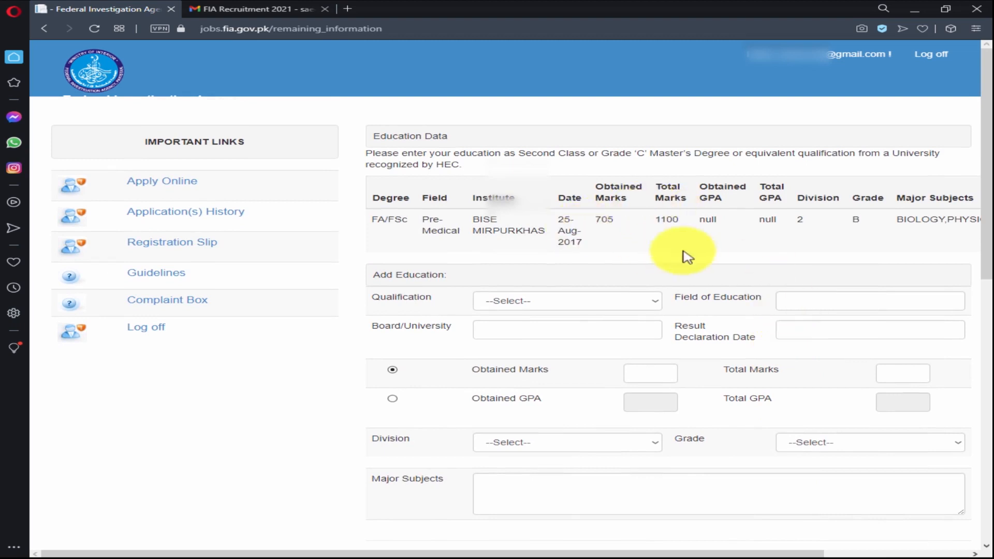
scroll(816, 331, "down", 5)
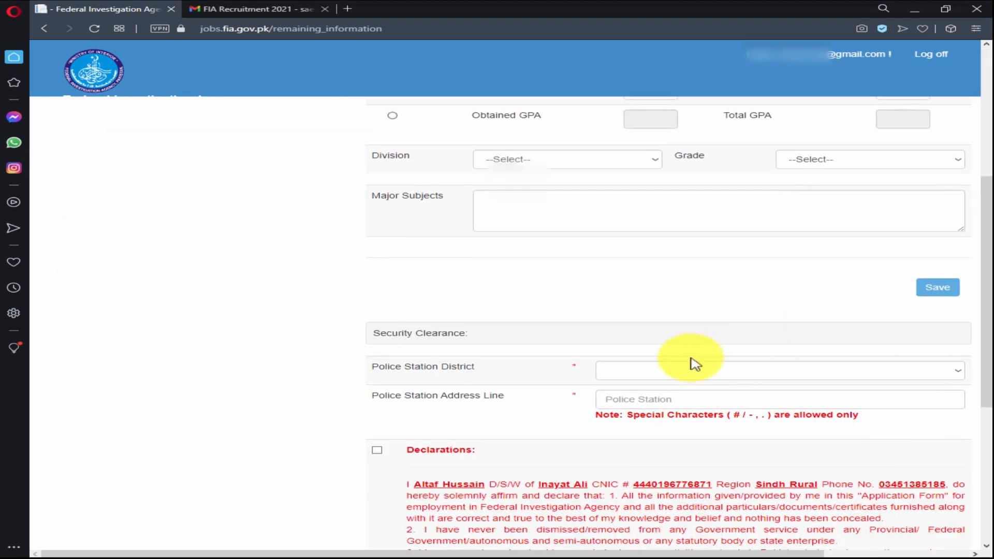
scroll(694, 361, "down", 3)
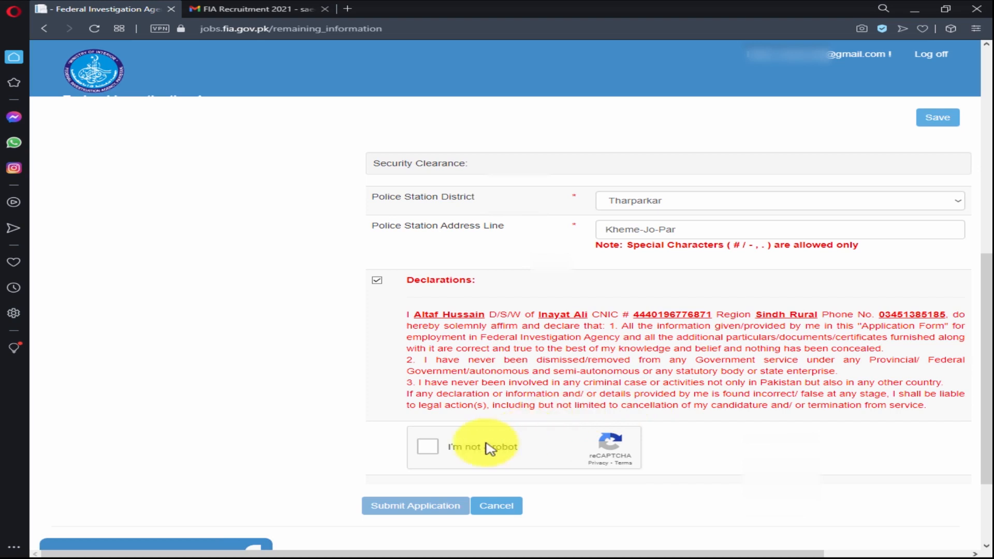
Pass the reCAPTCHA check, submit the application and acknowledge the success alert.
left_click(431, 446)
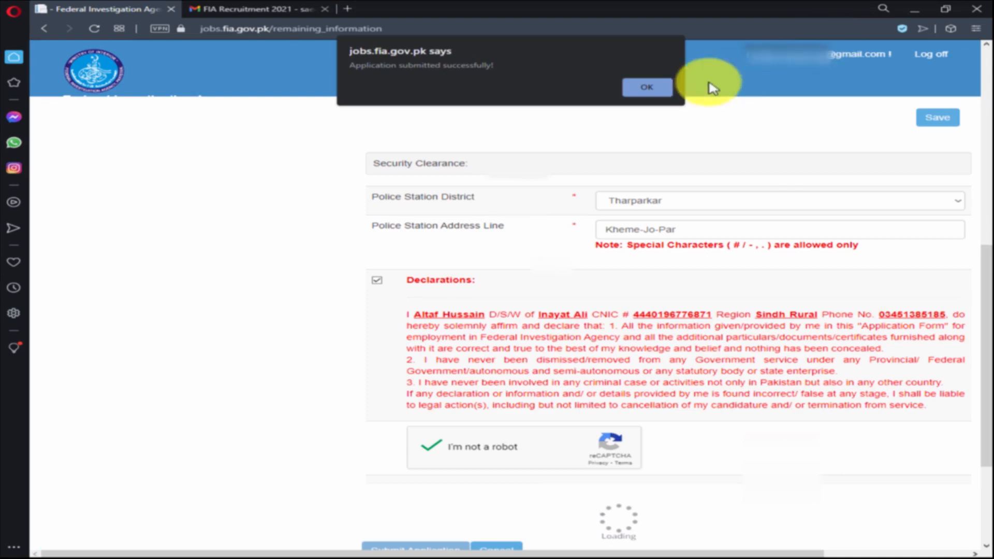
left_click(642, 91)
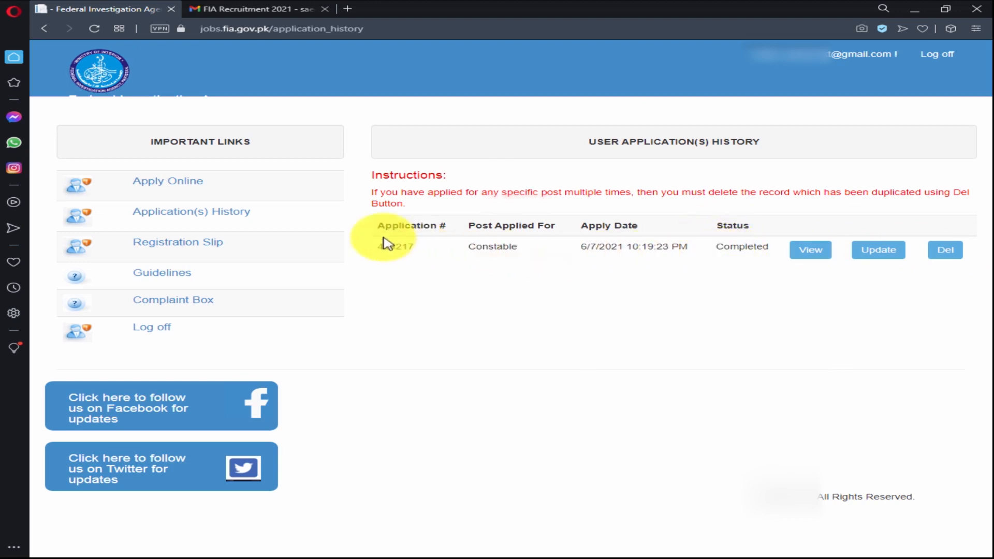
Highlight the Constable application row showing status Completed, then deselect it.
left_click_drag(365, 254, 823, 257)
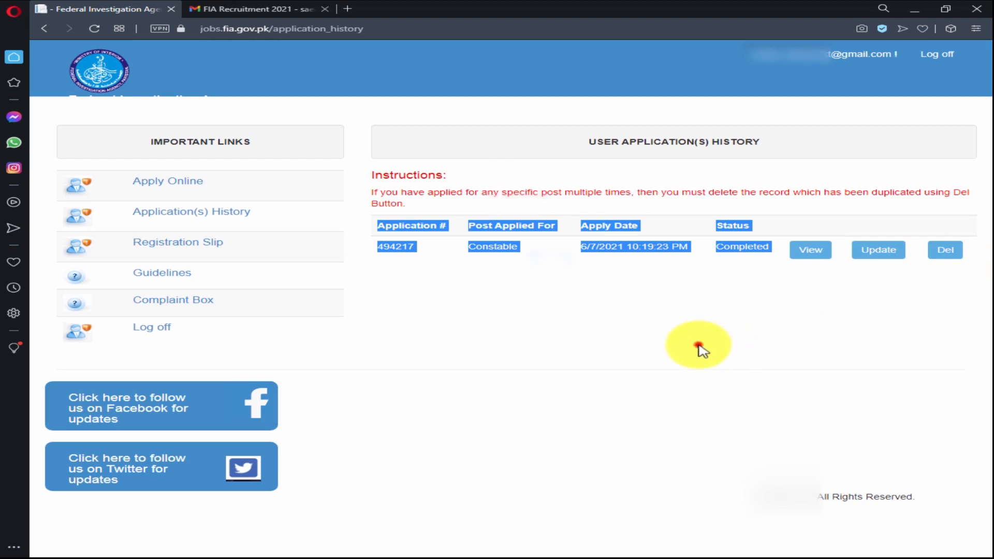
left_click(699, 346)
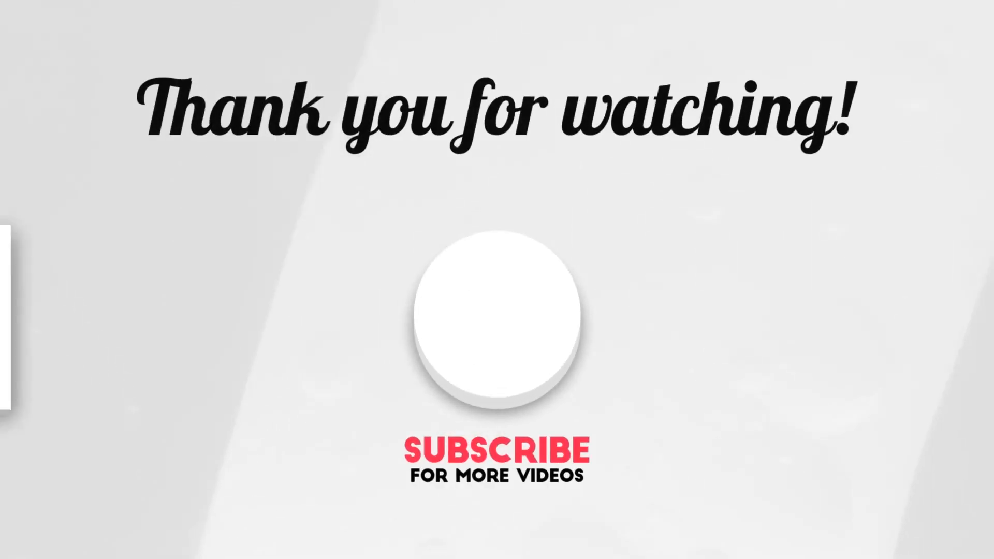